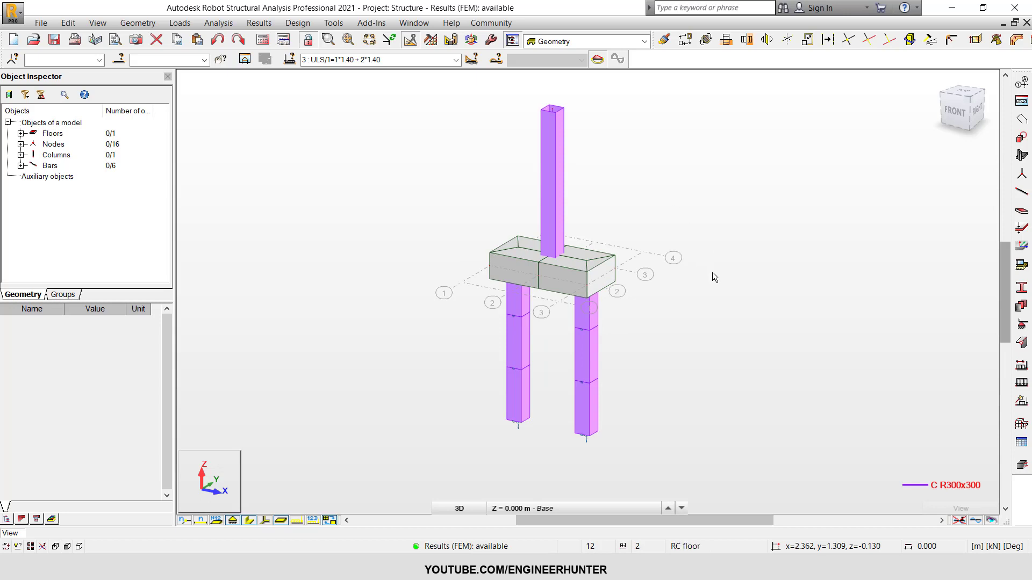
# Examine the 3D model's column, pile cap and two piles by selecting them.
pyautogui.moveTo(431, 95); pyautogui.dragTo(658, 484)
pyautogui.click(681, 314)
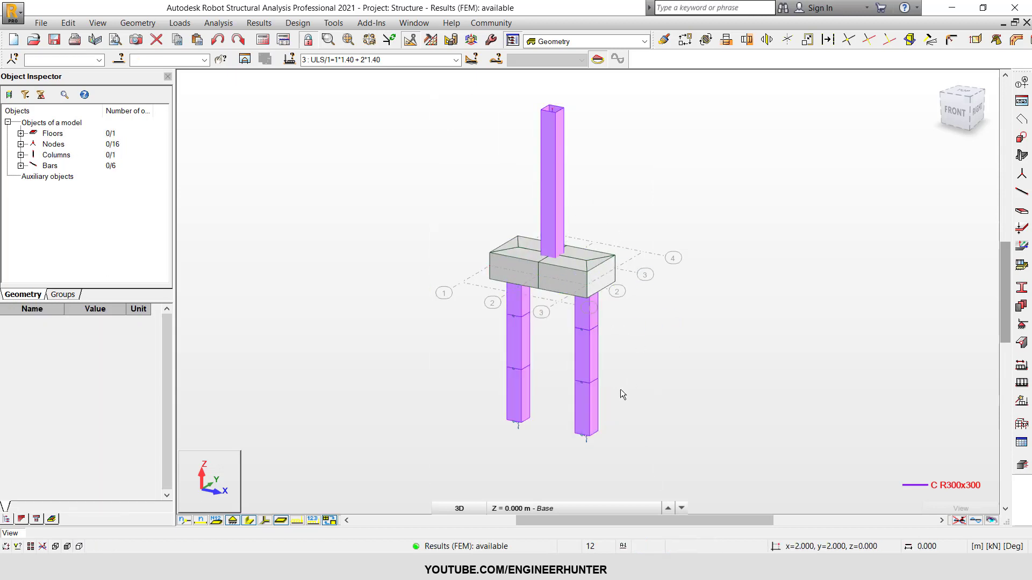
pyautogui.click(559, 158)
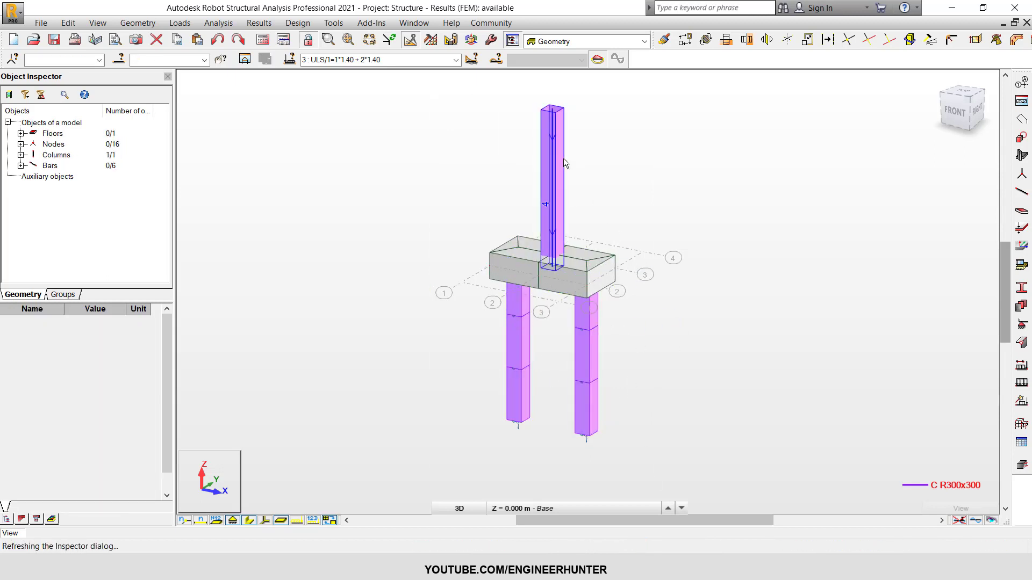
pyautogui.click(633, 182)
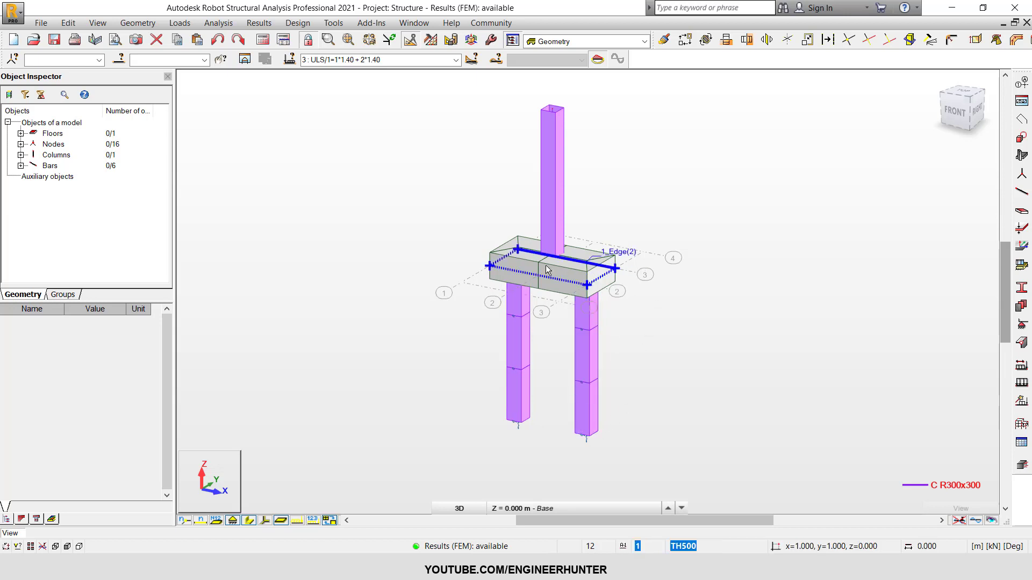
pyautogui.click(594, 257)
pyautogui.scroll(3, 545, 265)
pyautogui.click(696, 303)
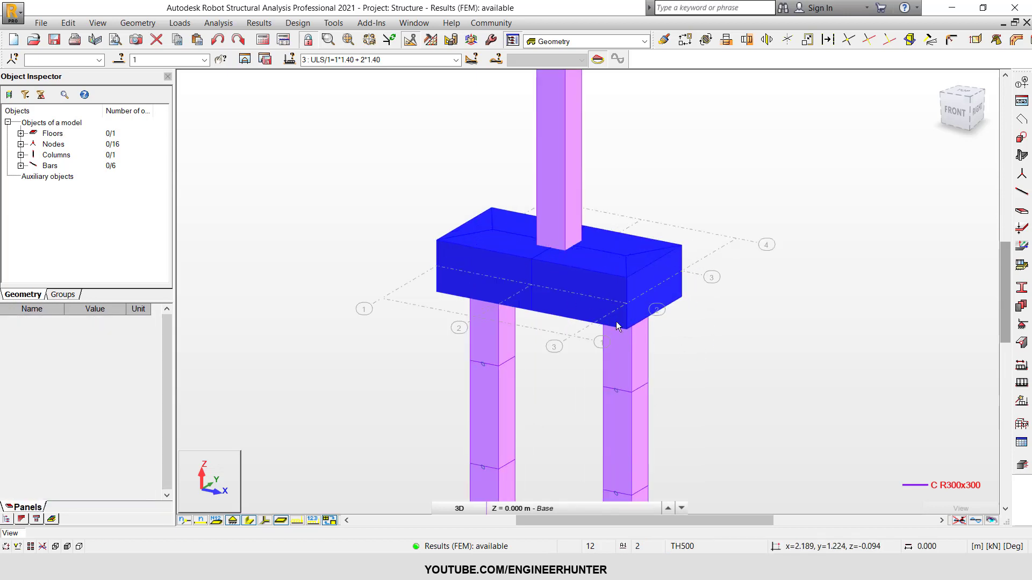
pyautogui.scroll(-3, 598, 138)
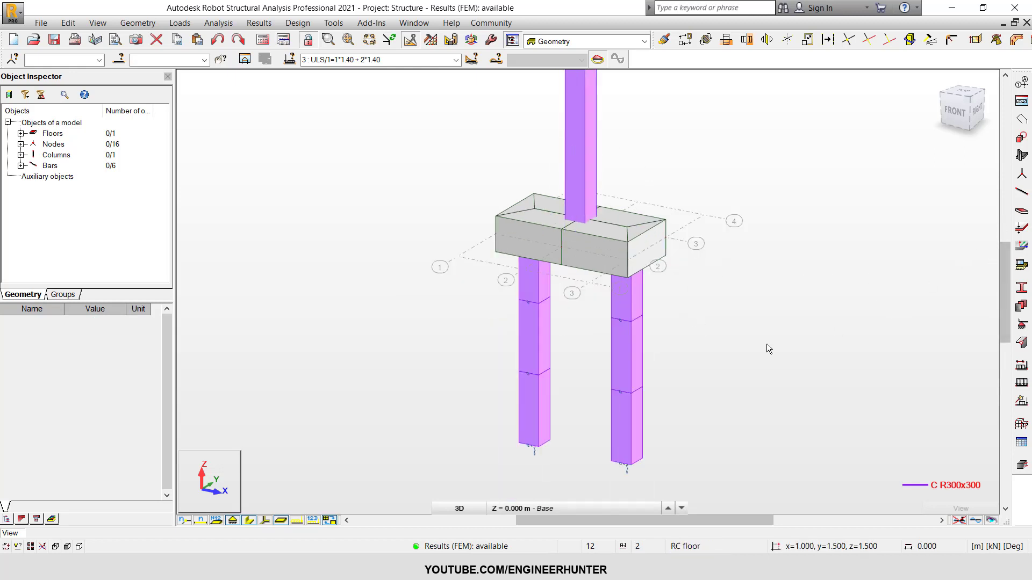
# Review the elastic coefficients in the definitions of nodal supports 2 and 1, and check the spring supports along the piles.
pyautogui.click(1023, 326)
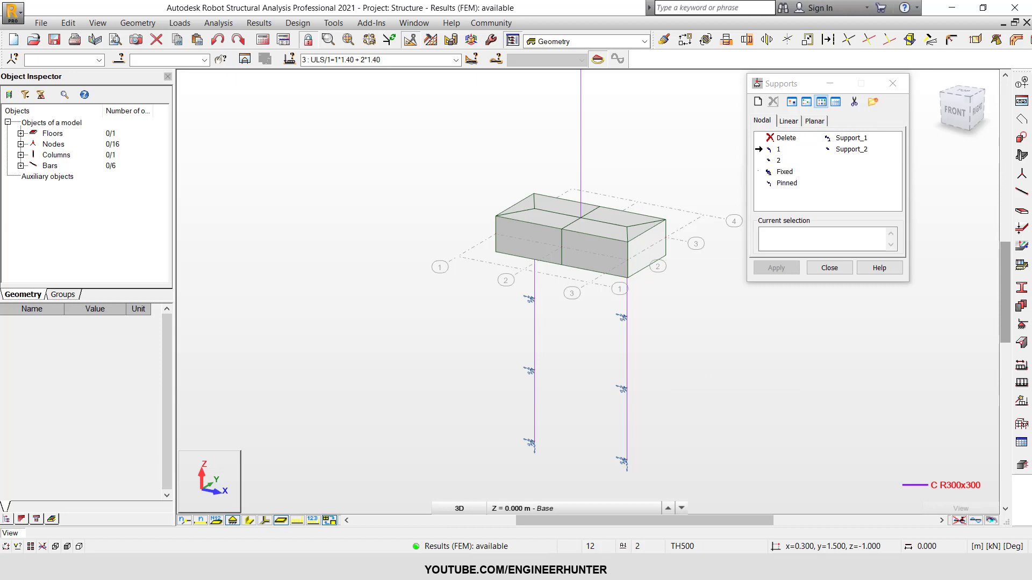
pyautogui.doubleClick(778, 160)
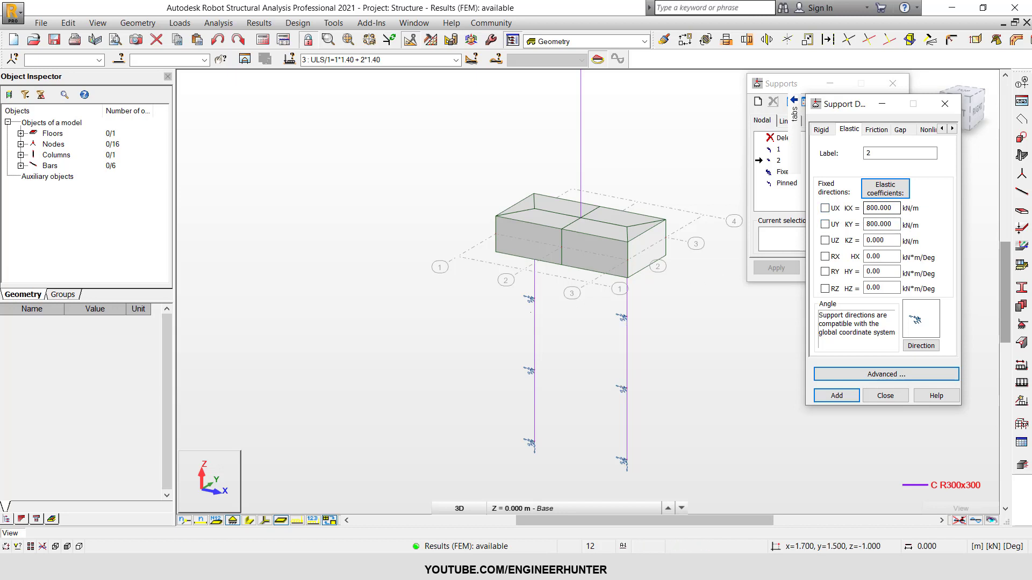
pyautogui.click(885, 395)
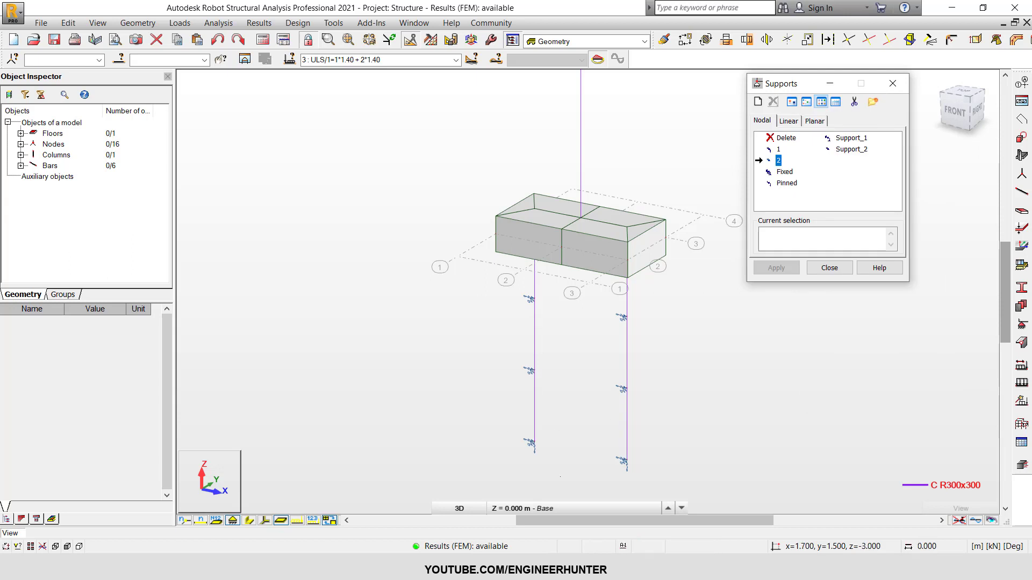
pyautogui.doubleClick(777, 149)
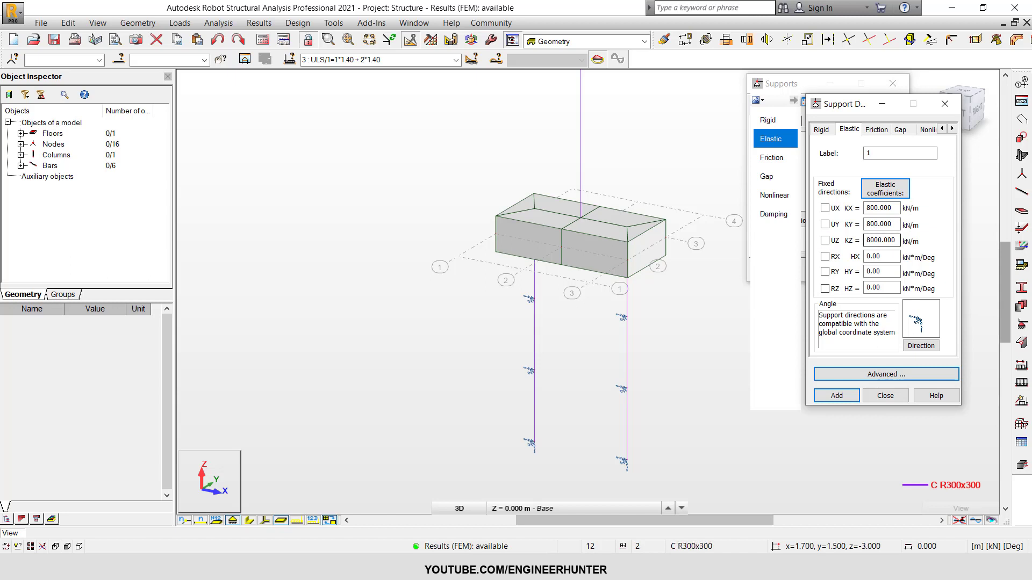
pyautogui.doubleClick(897, 239)
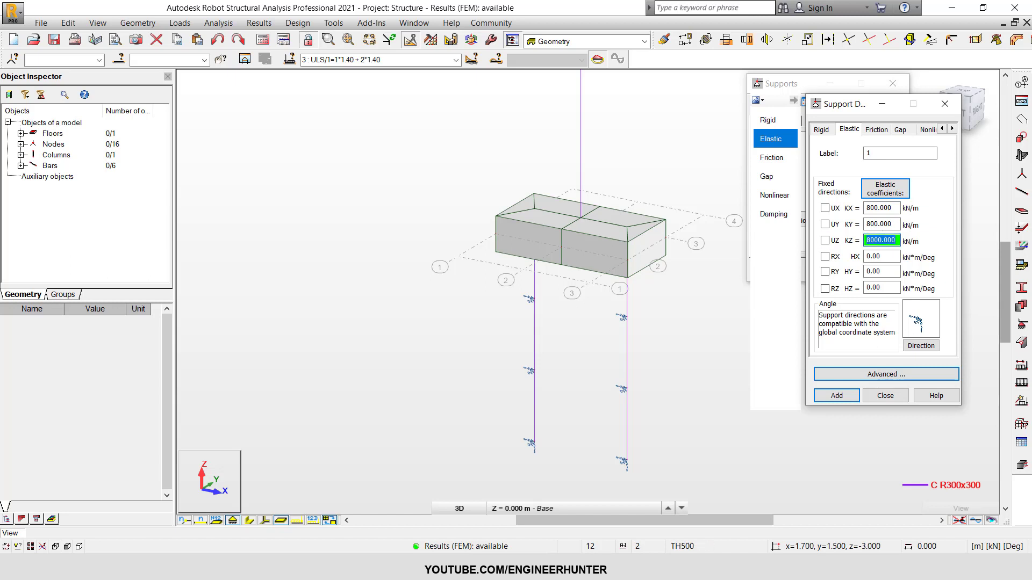
pyautogui.click(885, 396)
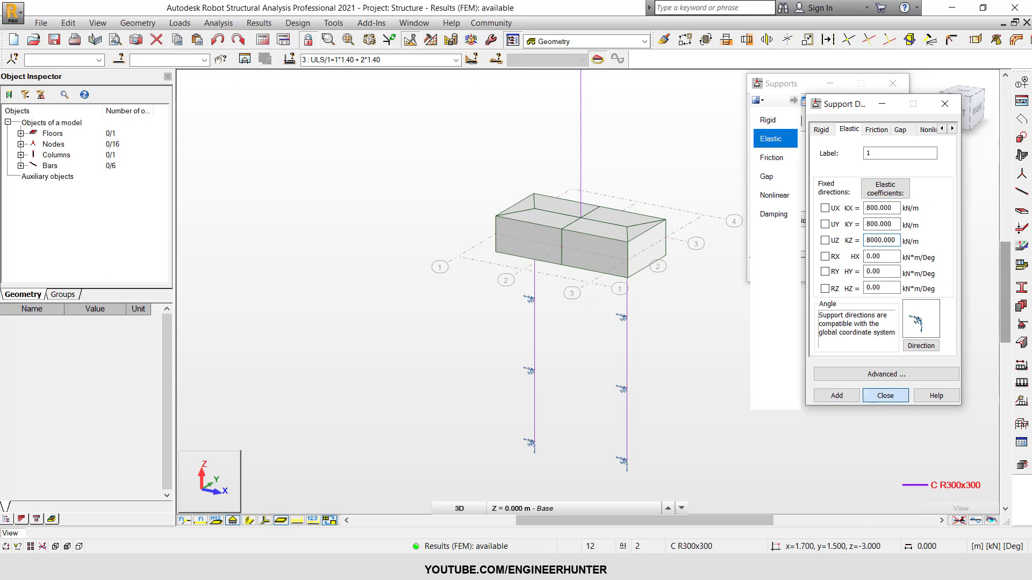
pyautogui.scroll(4, 612, 376)
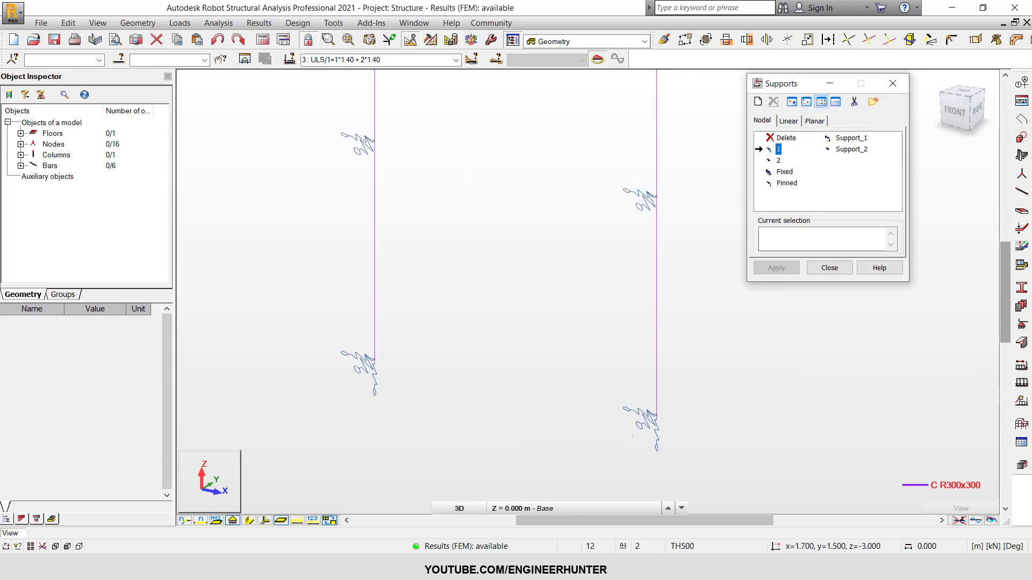
pyautogui.scroll(-4, 632, 436)
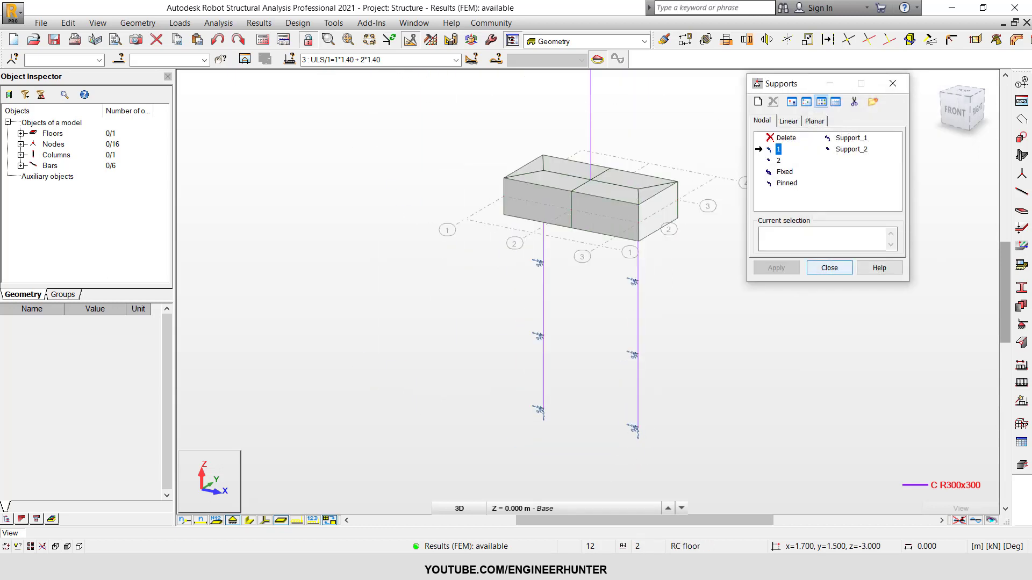
pyautogui.click(829, 267)
# Display the loads of case 1 (D) and case 2 (Dead), with load value labels turned on.
pyautogui.scroll(-2, 713, 315)
pyautogui.moveTo(773, 246); pyautogui.dragTo(699, 276, button='middle')
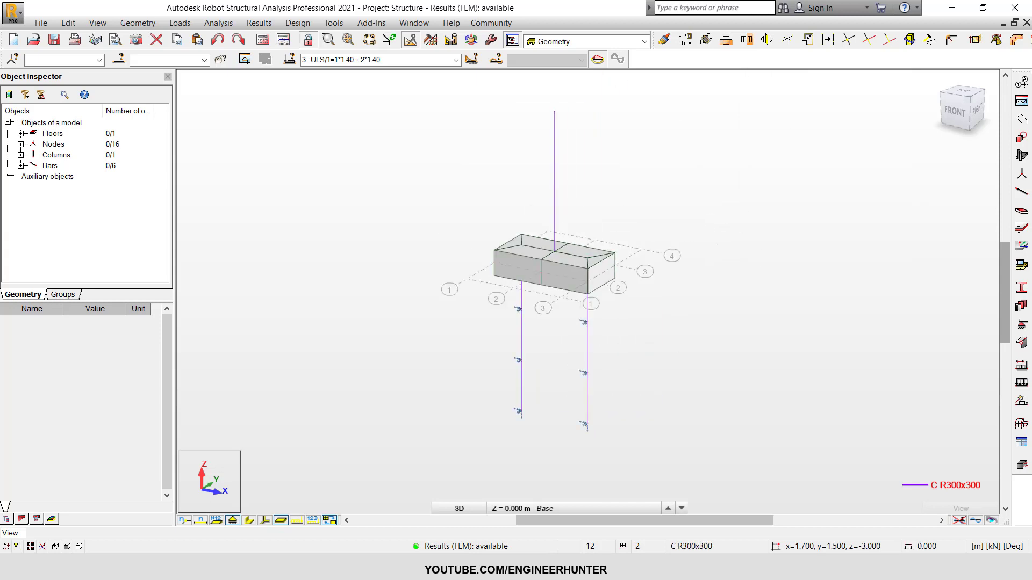
pyautogui.click(455, 59)
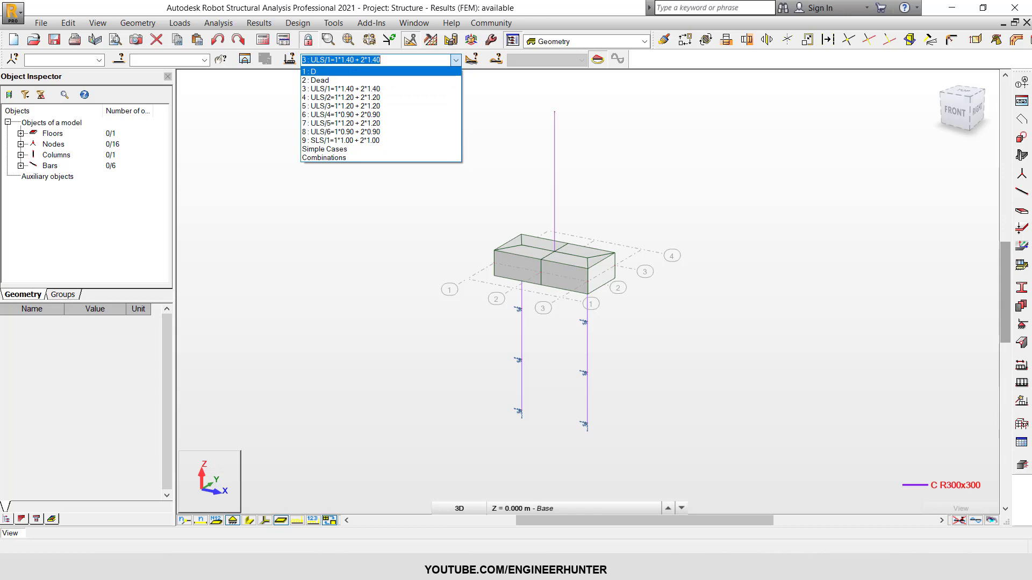
pyautogui.press('Return')
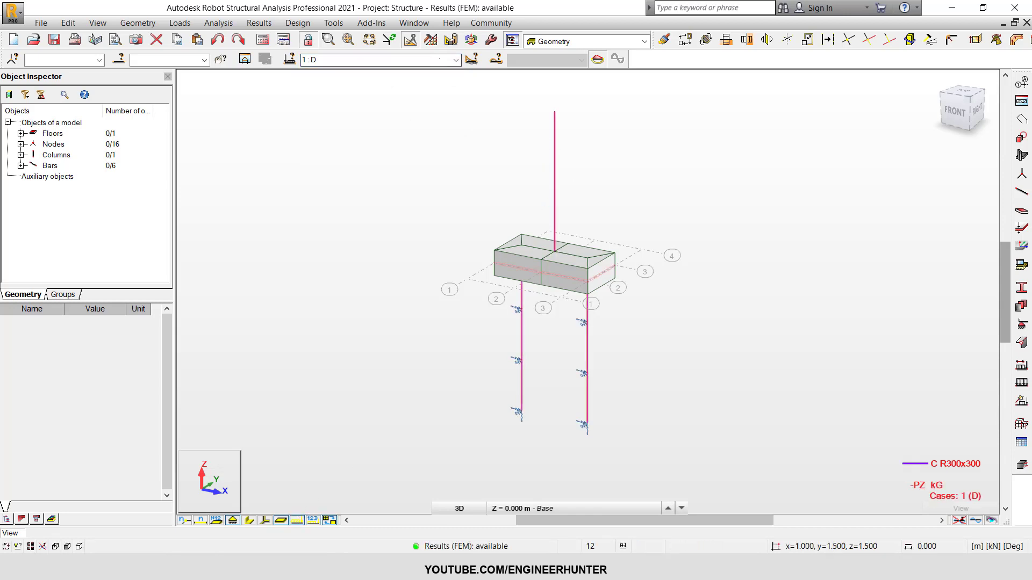
pyautogui.click(455, 60)
pyautogui.click(445, 81)
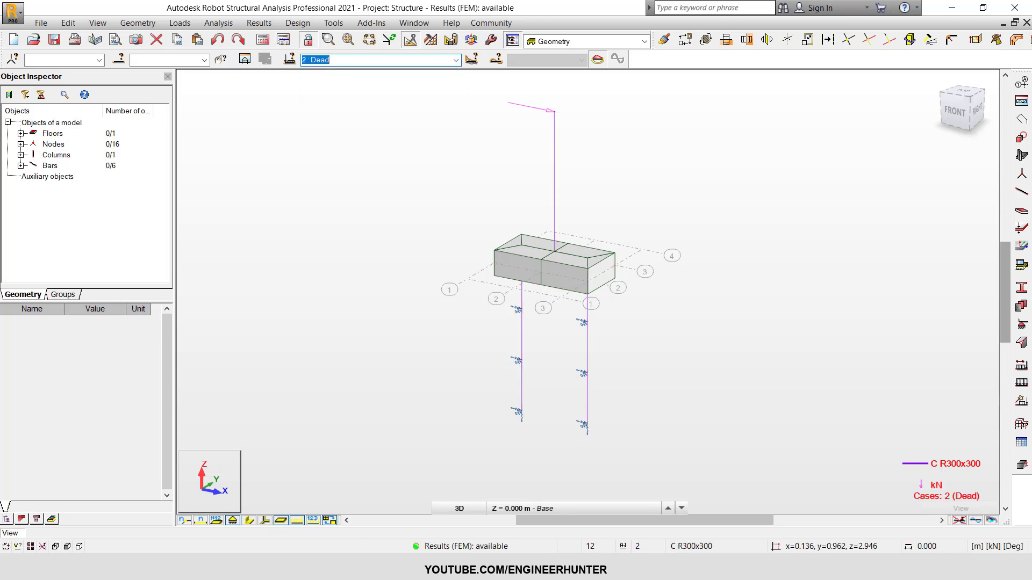
pyautogui.click(313, 520)
pyautogui.moveTo(587, 114); pyautogui.dragTo(616, 138, button='middle')
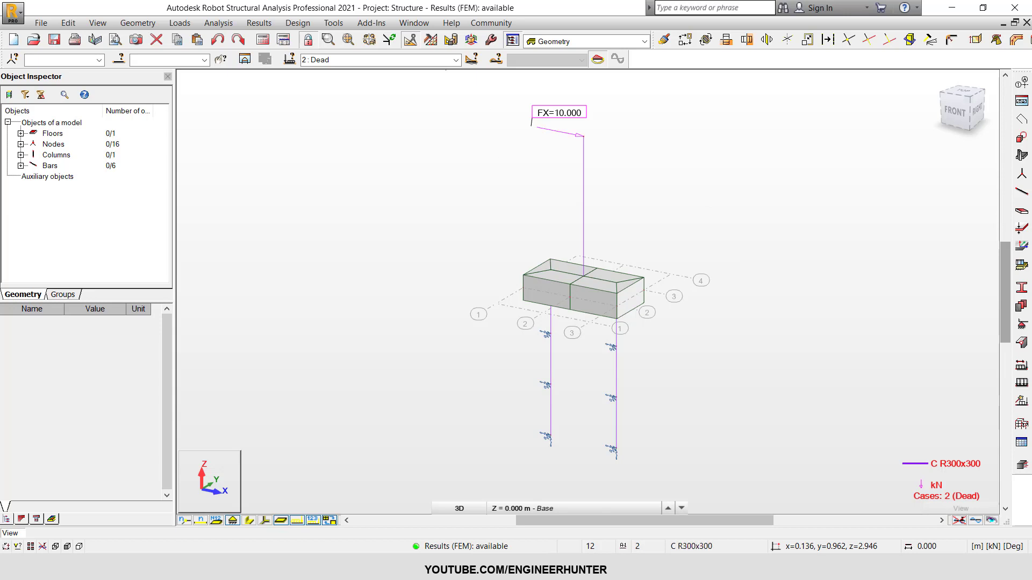
# Switch to load case 1 (D) and hide the load symbols in the model view.
pyautogui.click(455, 60)
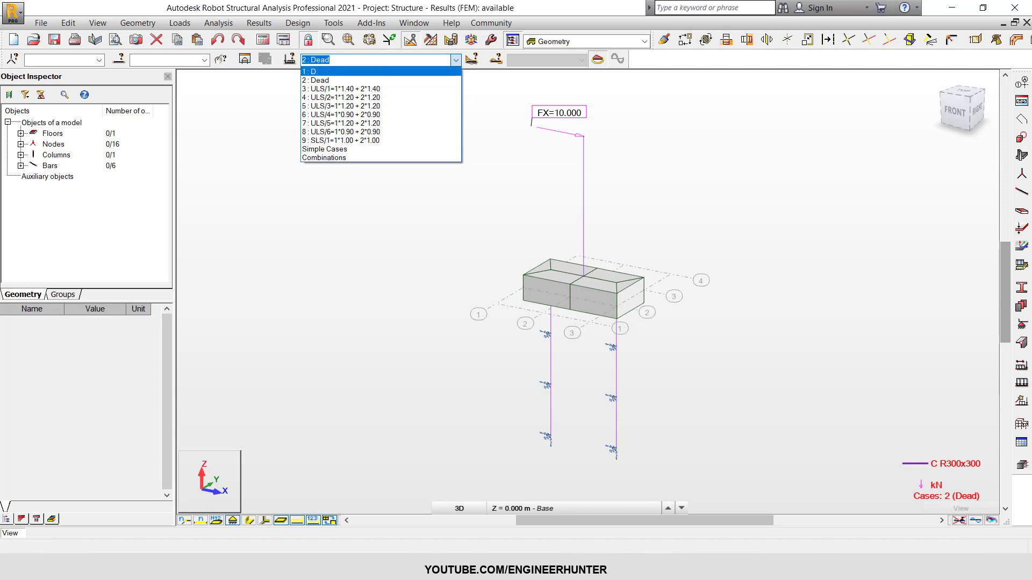
pyautogui.click(315, 71)
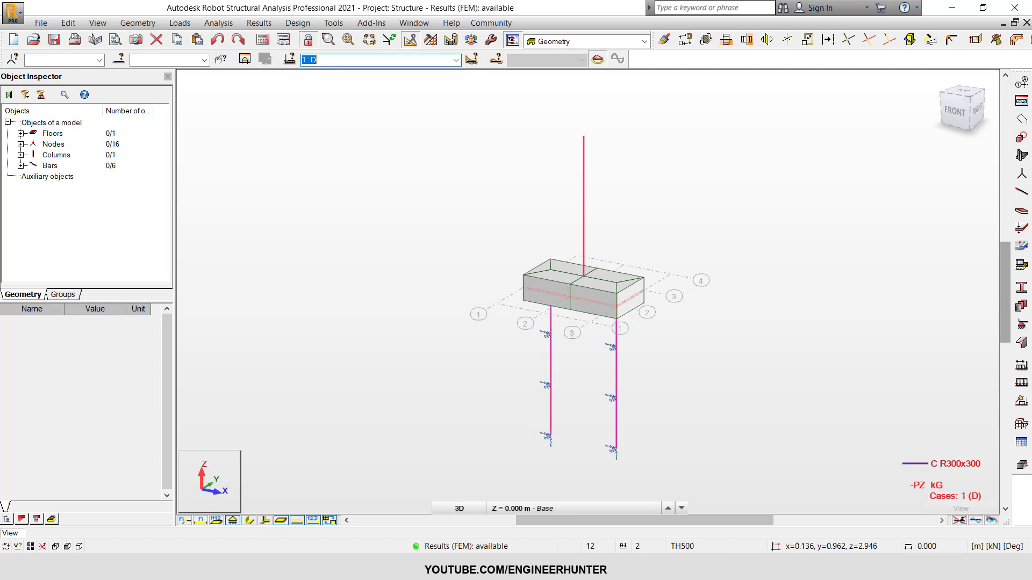
pyautogui.click(296, 519)
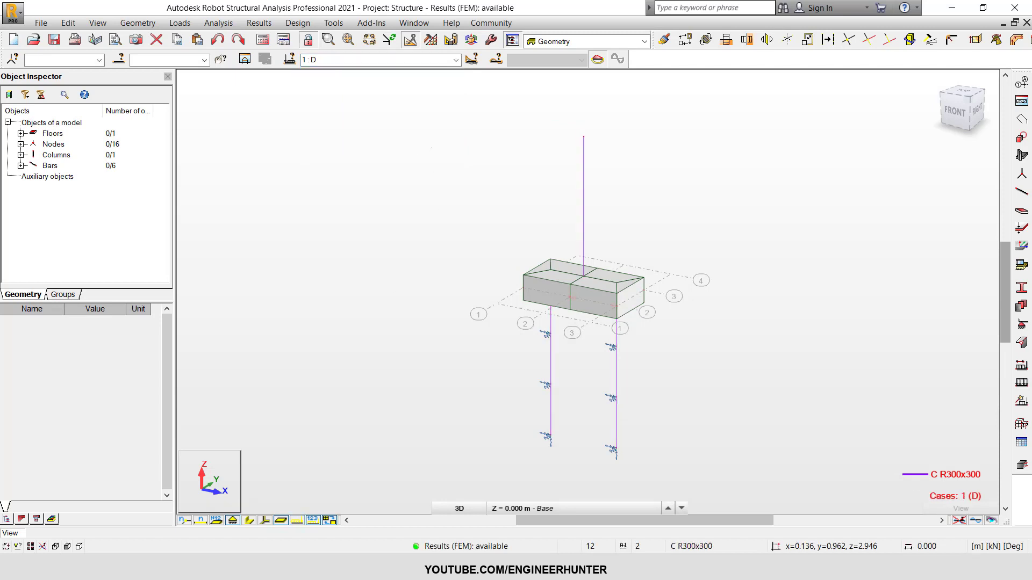
# Display the FZ reaction diagrams with descriptions for load case 1 (D), normalizing their scale.
pyautogui.click(263, 40)
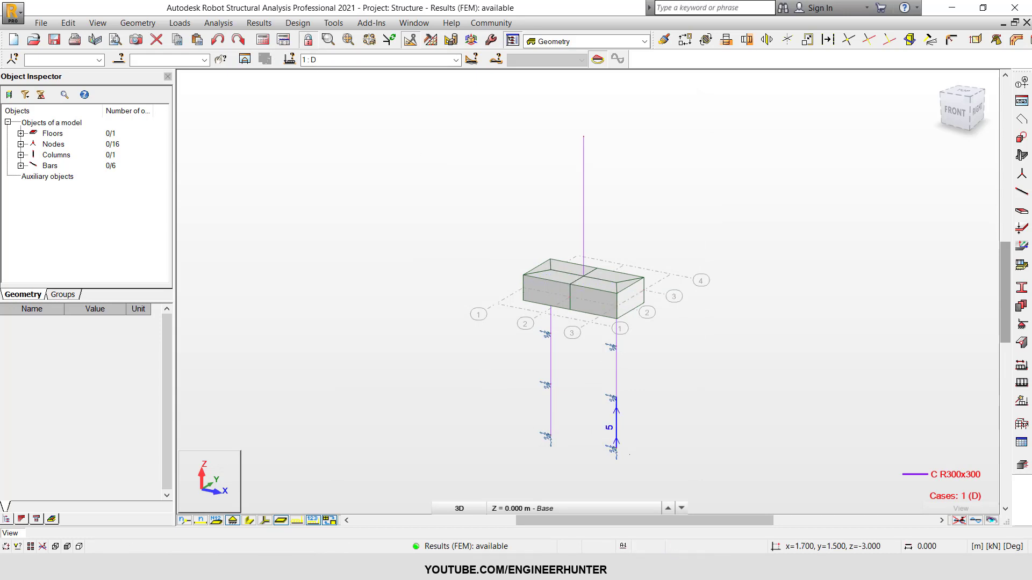
pyautogui.click(258, 23)
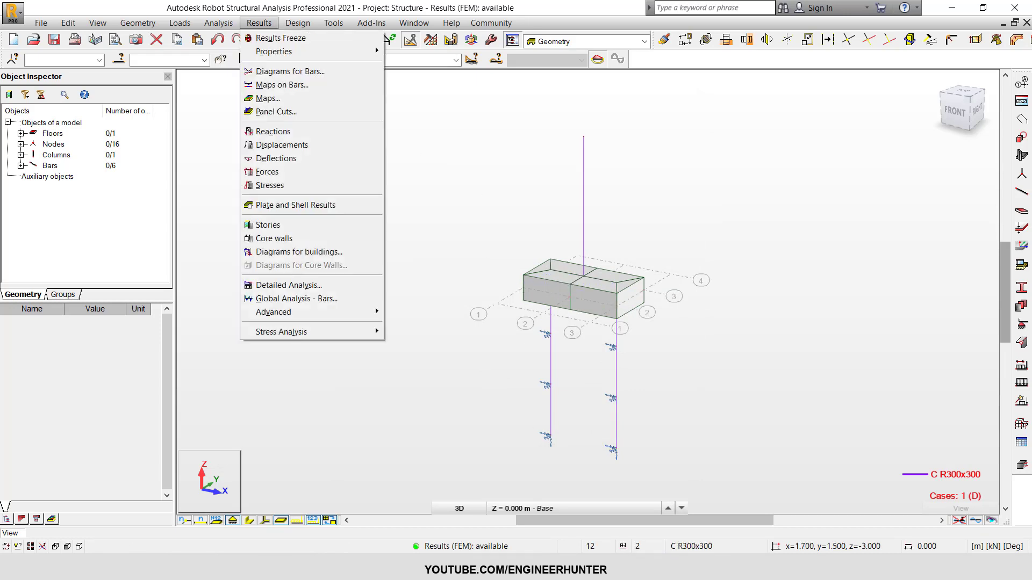
pyautogui.press('Return')
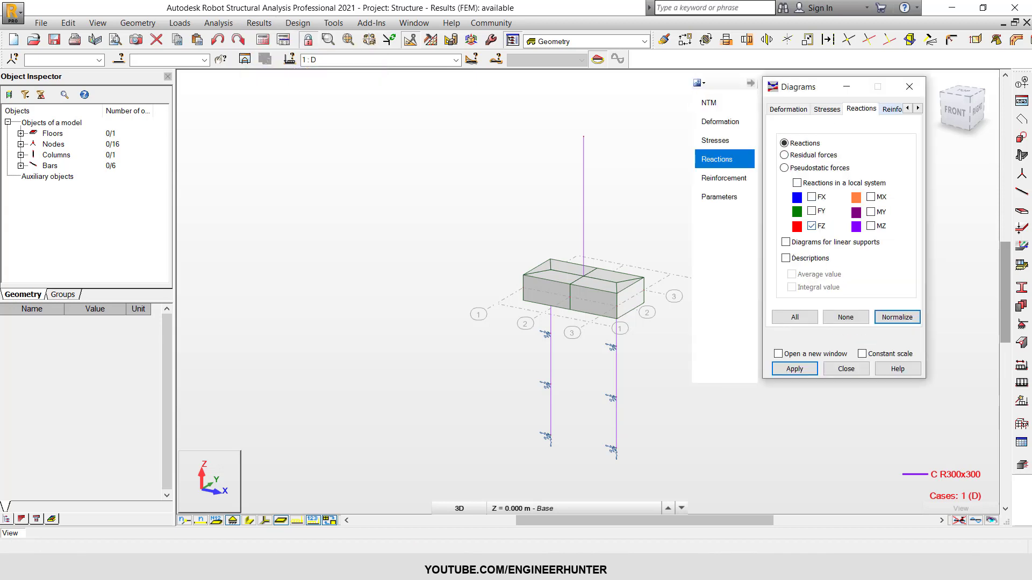
pyautogui.click(792, 257)
pyautogui.click(900, 315)
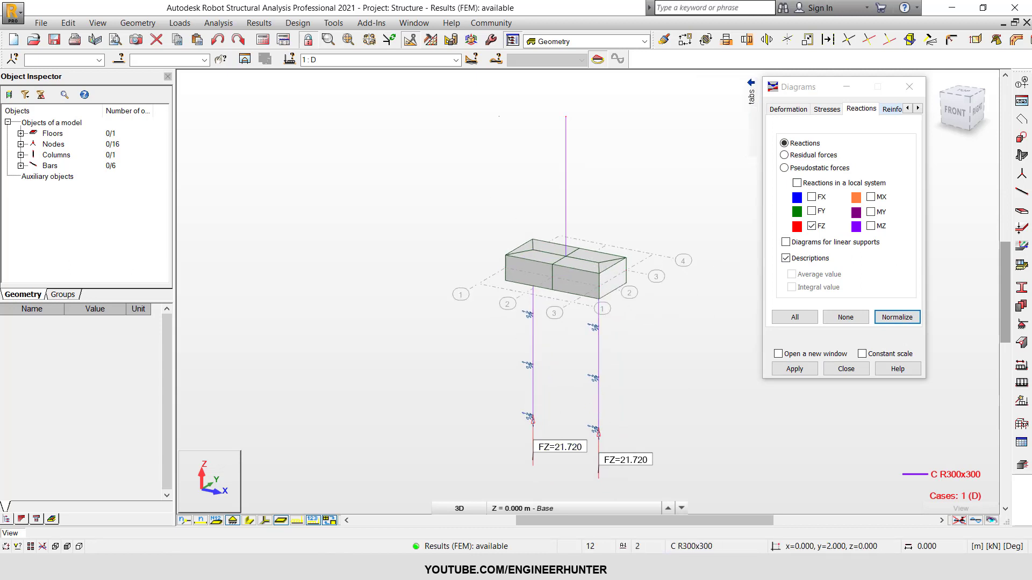
pyautogui.moveTo(487, 90); pyautogui.dragTo(643, 485)
# Show the FZ reactions for load case 2 (Dead).
pyautogui.click(455, 59)
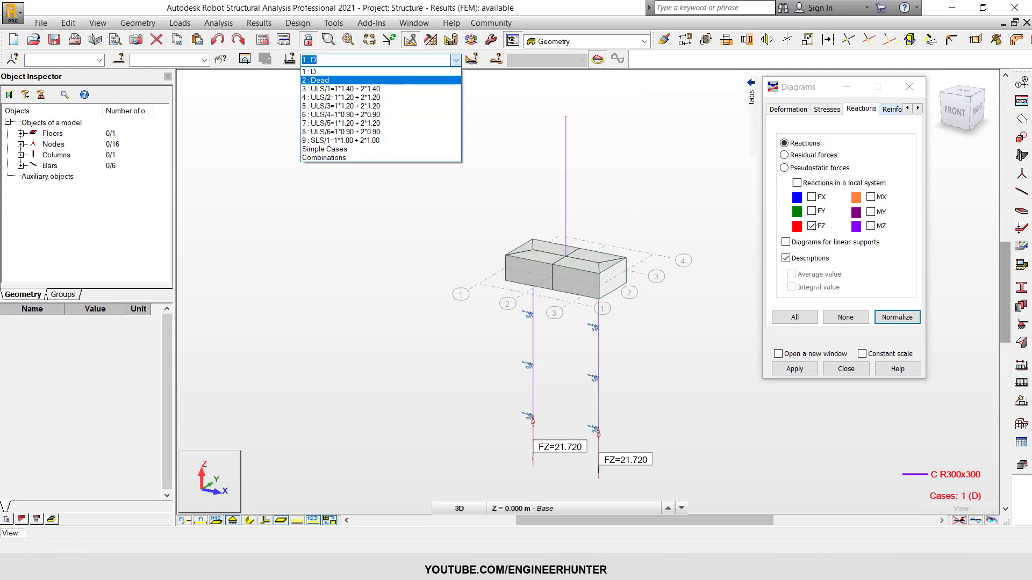
pyautogui.click(377, 80)
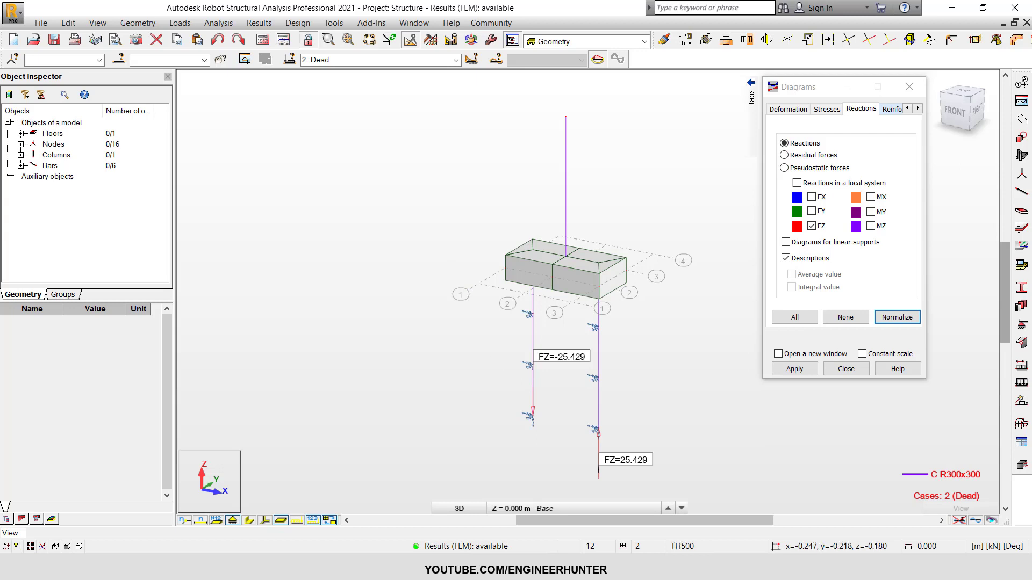
pyautogui.moveTo(455, 265); pyautogui.dragTo(459, 264, button='middle')
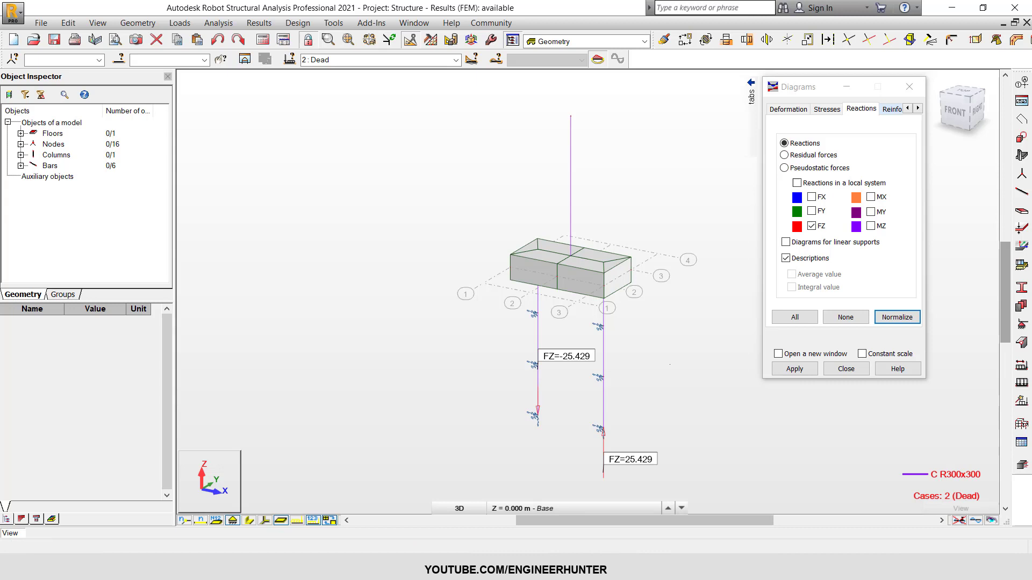
# Check the supports at the two pile base nodes and close the Diagrams dialog.
pyautogui.moveTo(508, 386); pyautogui.dragTo(562, 450)
pyautogui.click(558, 441)
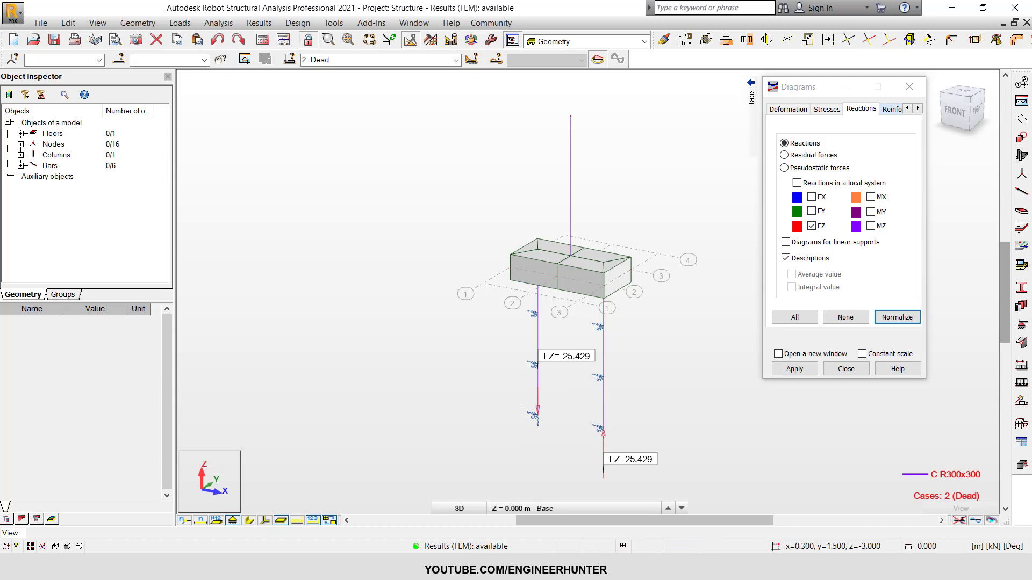
pyautogui.moveTo(521, 403); pyautogui.dragTo(629, 456)
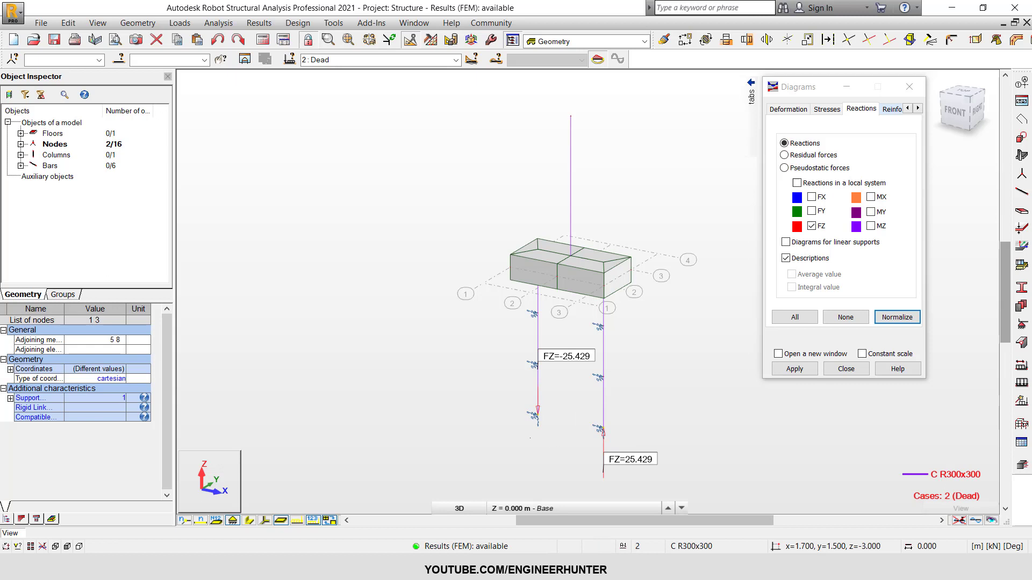
pyautogui.click(508, 405)
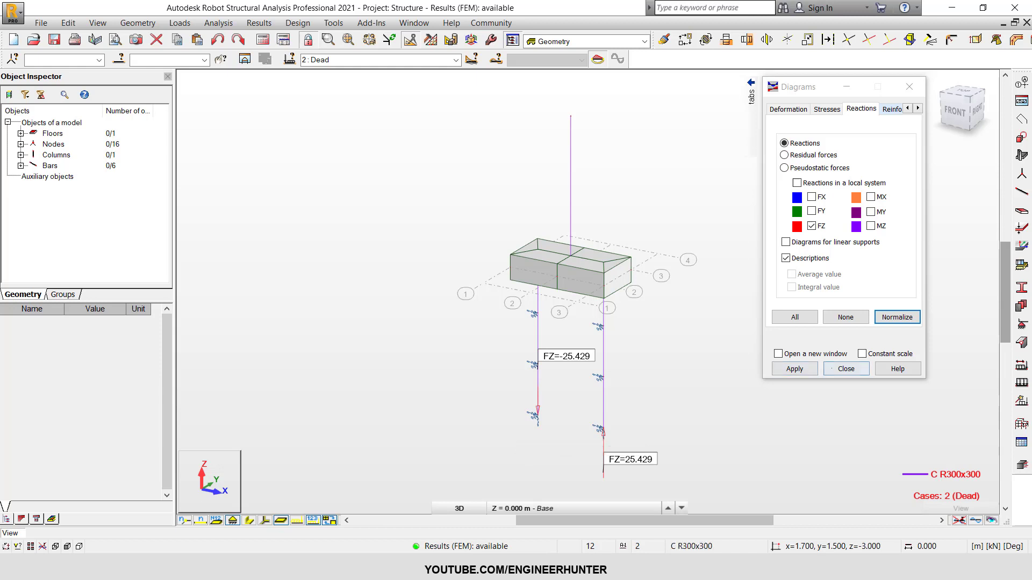
pyautogui.click(846, 369)
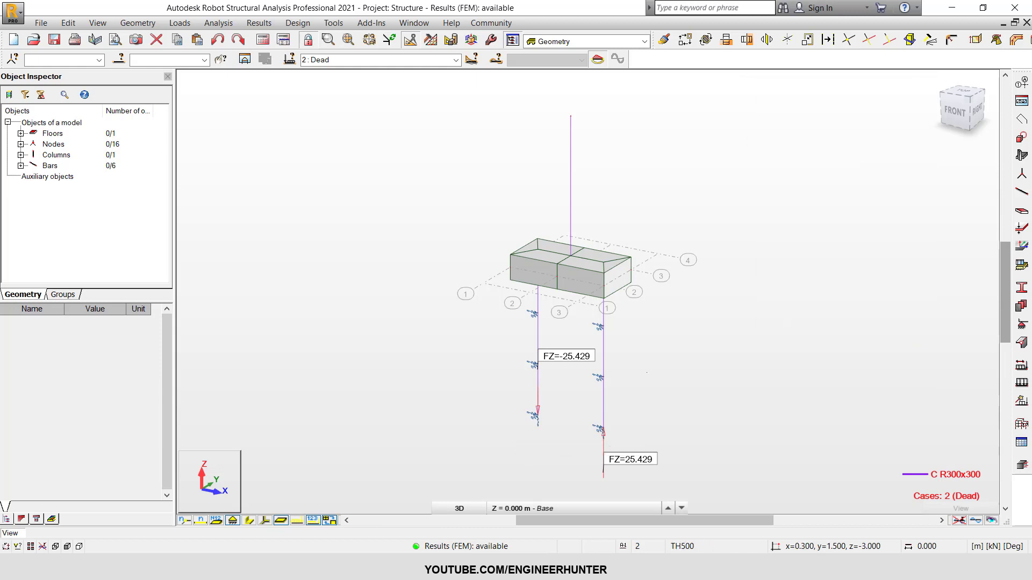
# Check the analysis types assigned to the load cases and combinations, and close the Analysis Type dialog.
pyautogui.click(298, 23)
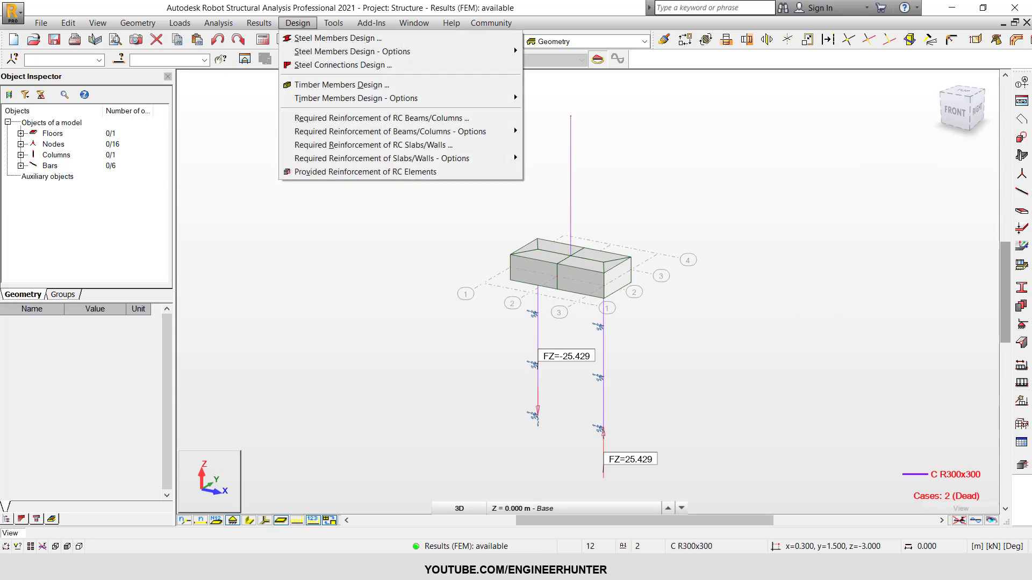
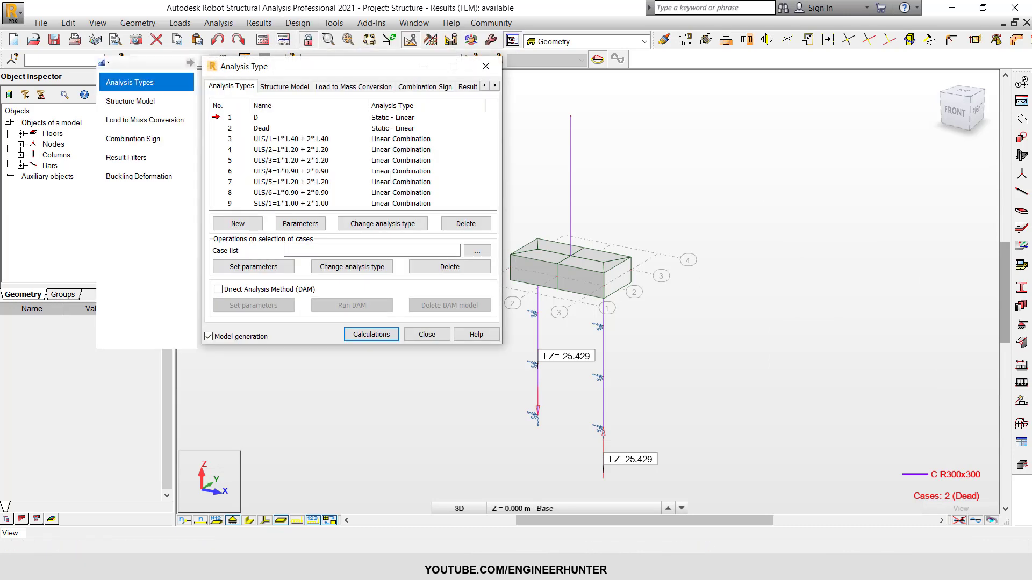
pyautogui.moveTo(388, 76); pyautogui.dragTo(770, 92)
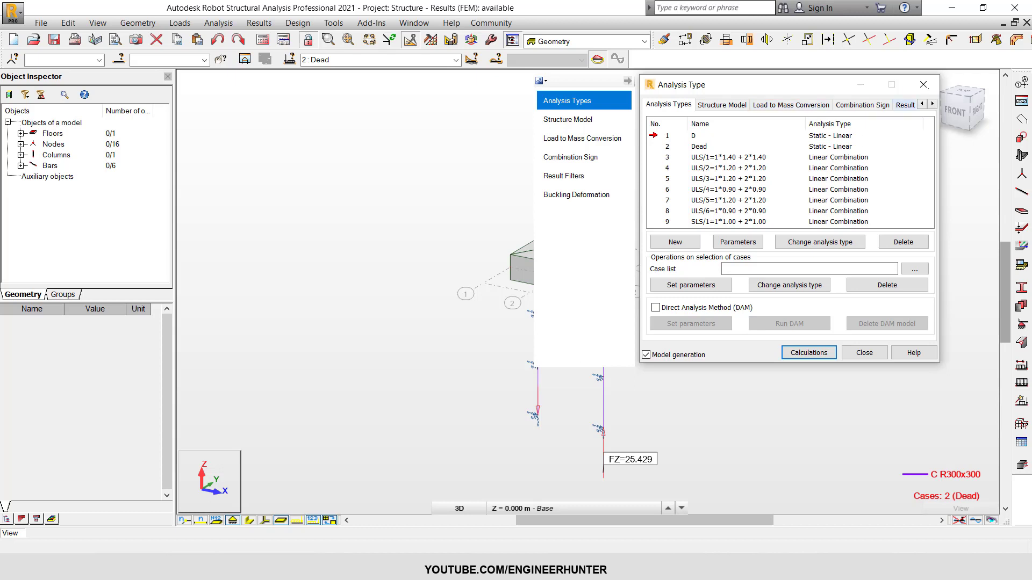
pyautogui.click(924, 85)
# Open the definition of nodal support 1 and review its elastic coefficients and rigid direction settings.
pyautogui.click(1021, 325)
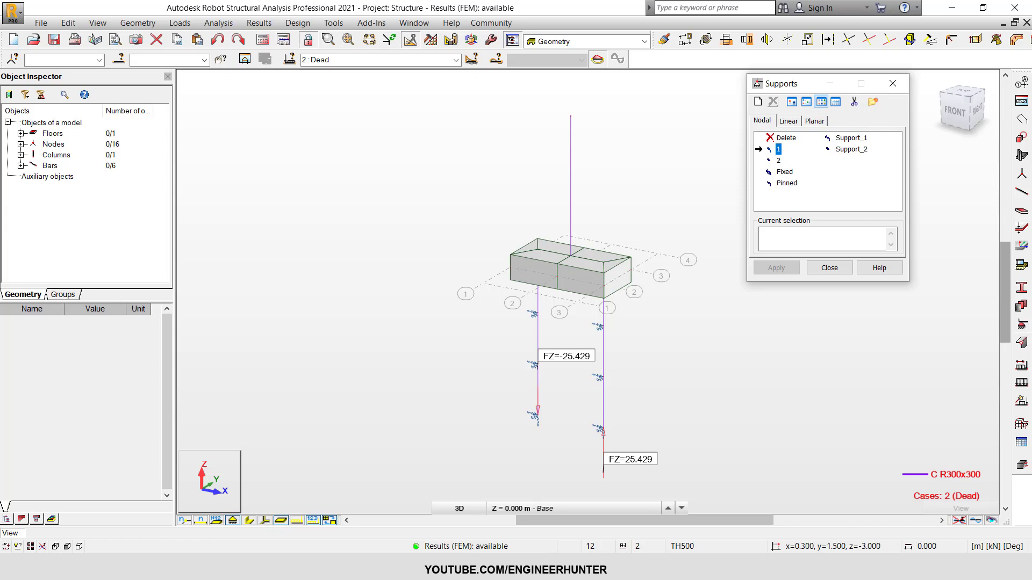
pyautogui.doubleClick(777, 149)
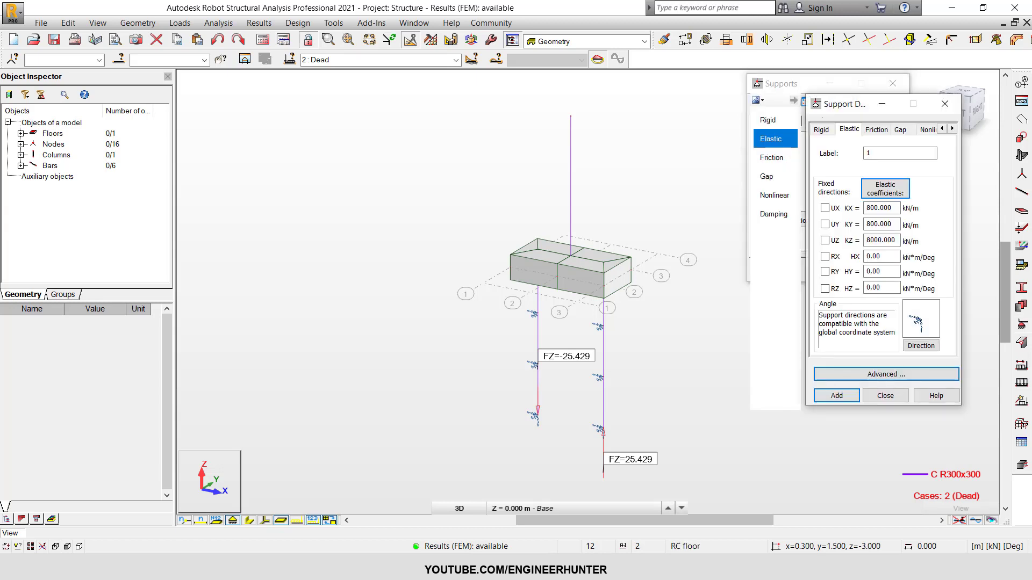
pyautogui.moveTo(840, 110); pyautogui.dragTo(825, 112)
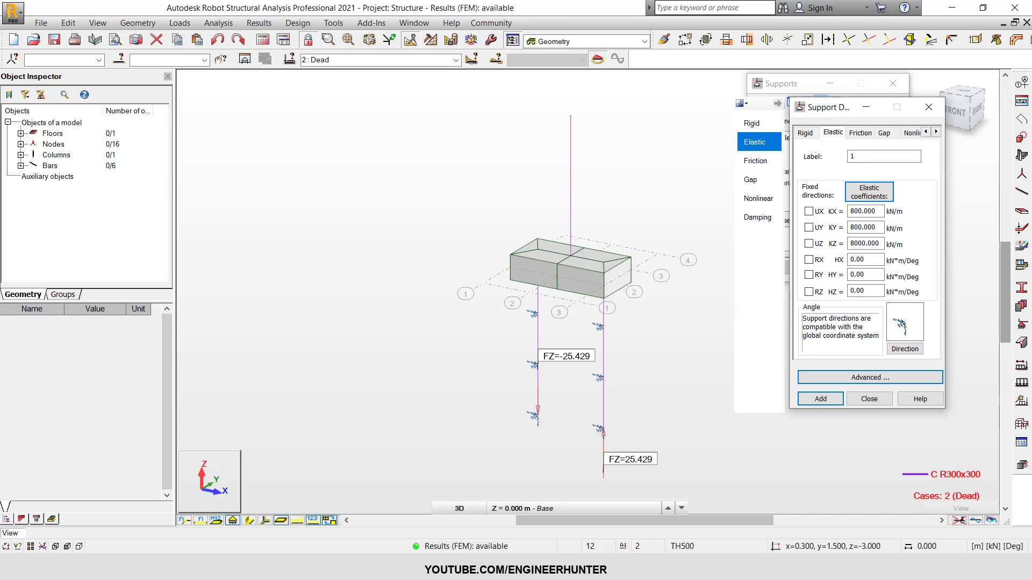
pyautogui.click(804, 133)
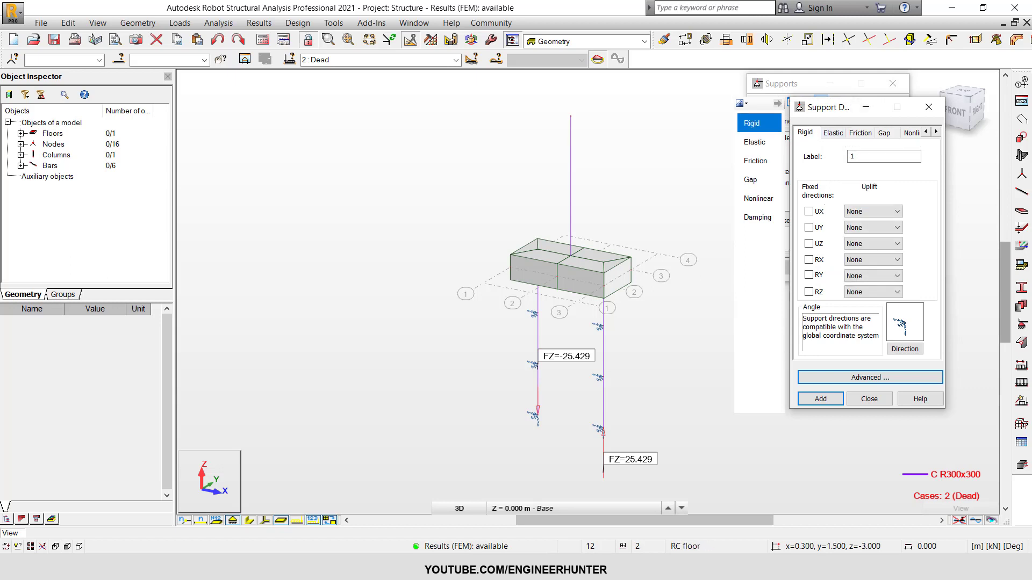
pyautogui.click(832, 133)
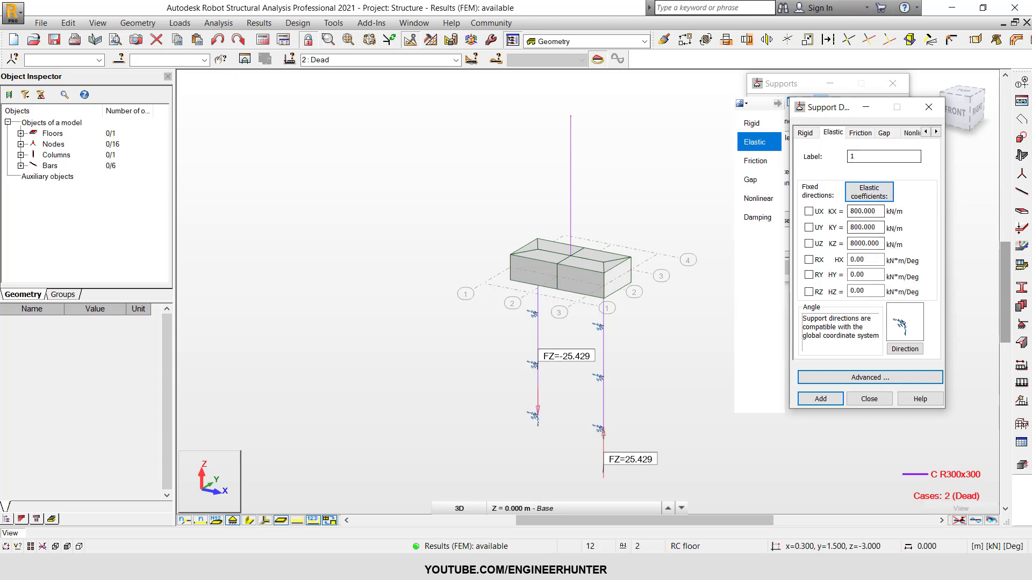
pyautogui.click(805, 133)
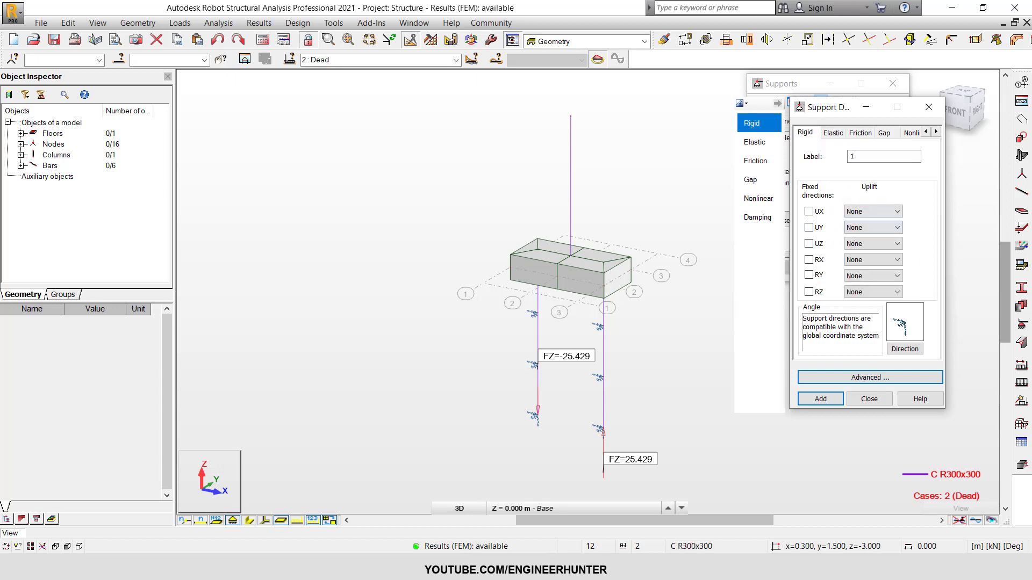
# Set the UZ uplift of support 1 to UZ+, accept modifying the existing support, and close the support dialogs.
pyautogui.click(873, 243)
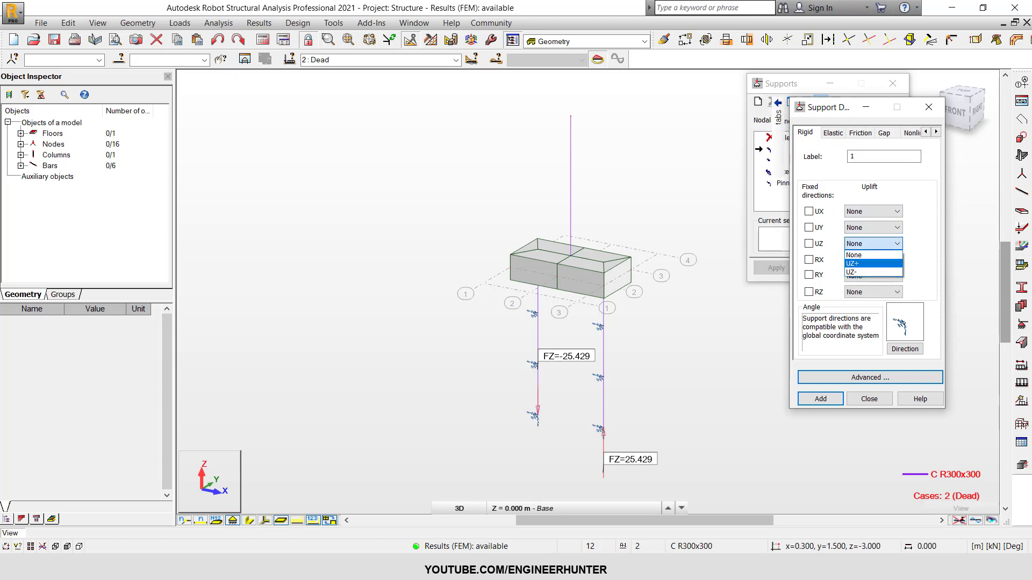
pyautogui.click(857, 263)
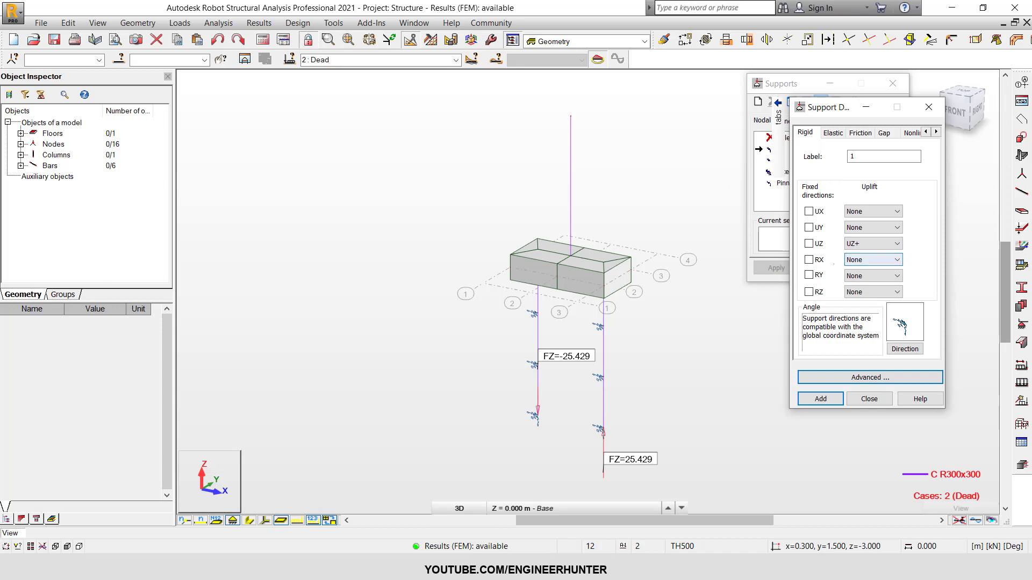
pyautogui.click(820, 399)
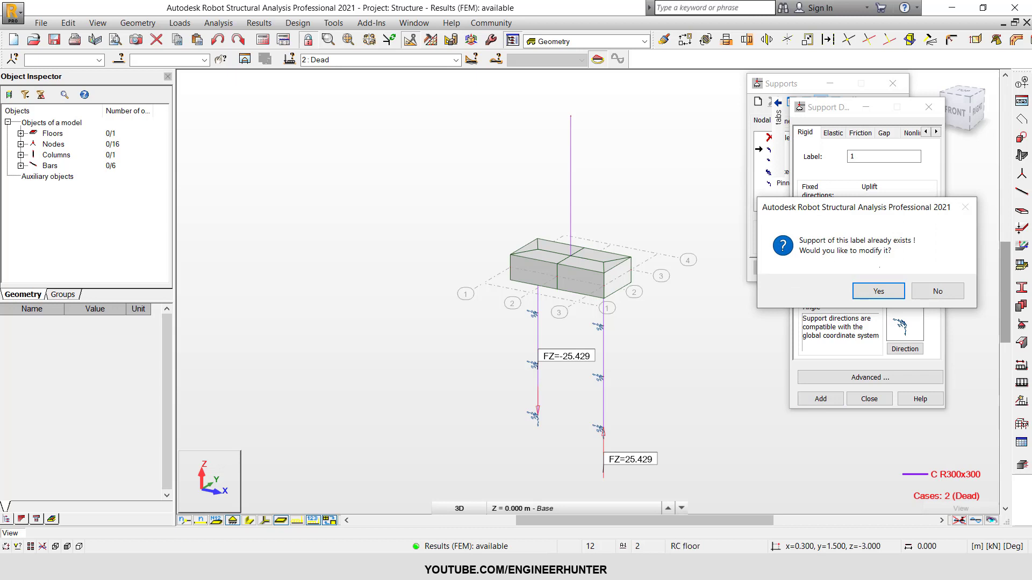
pyautogui.click(878, 290)
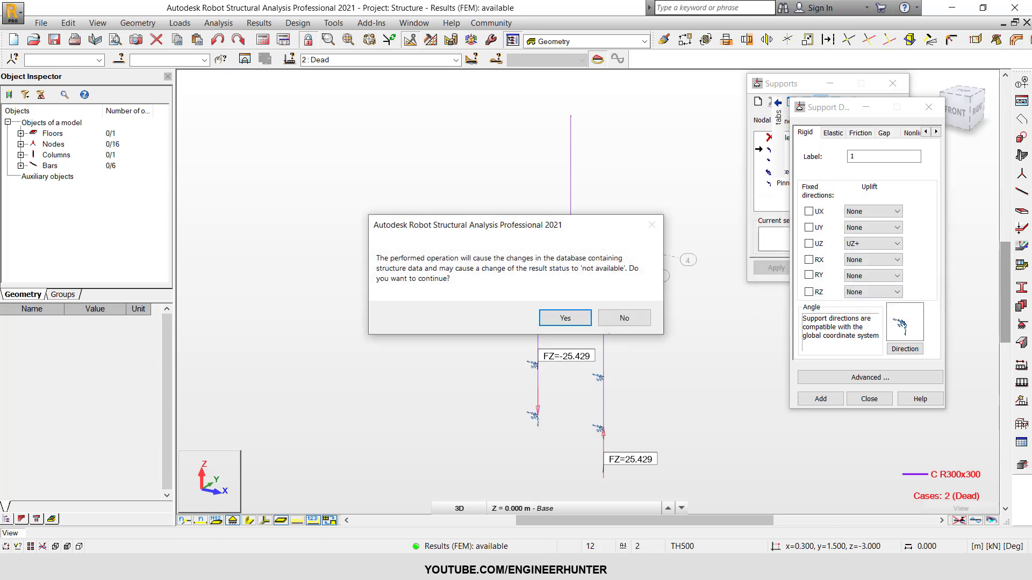
pyautogui.click(581, 317)
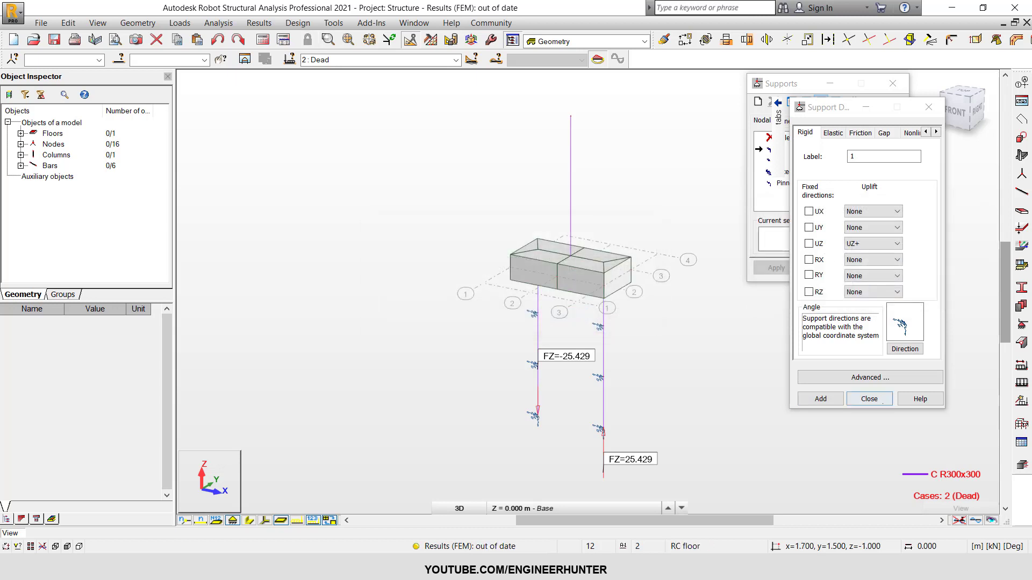
pyautogui.click(882, 403)
pyautogui.click(829, 268)
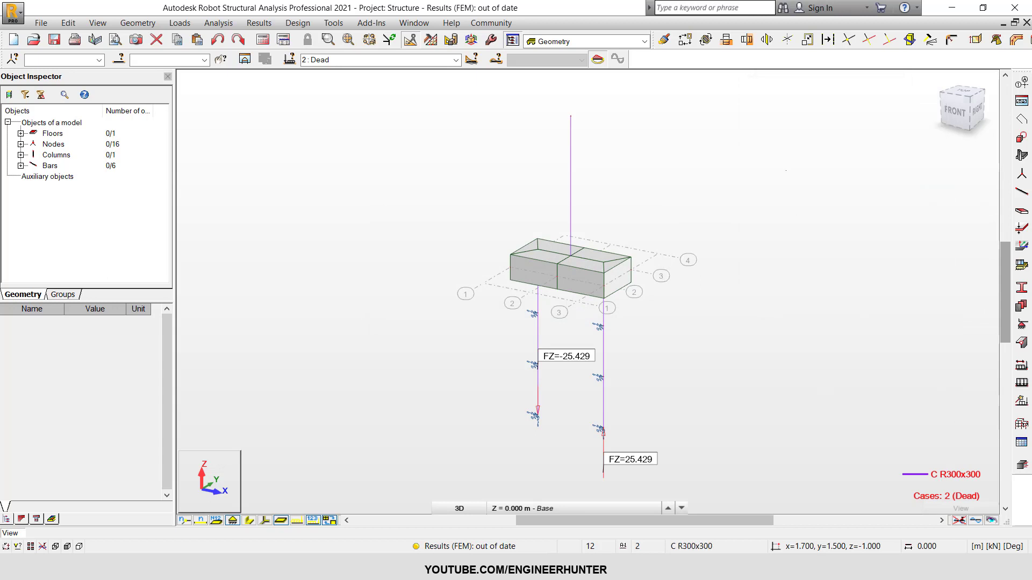
# Check the load cases' analysis types with the uplift support in place and recalculate the structure.
pyautogui.click(284, 39)
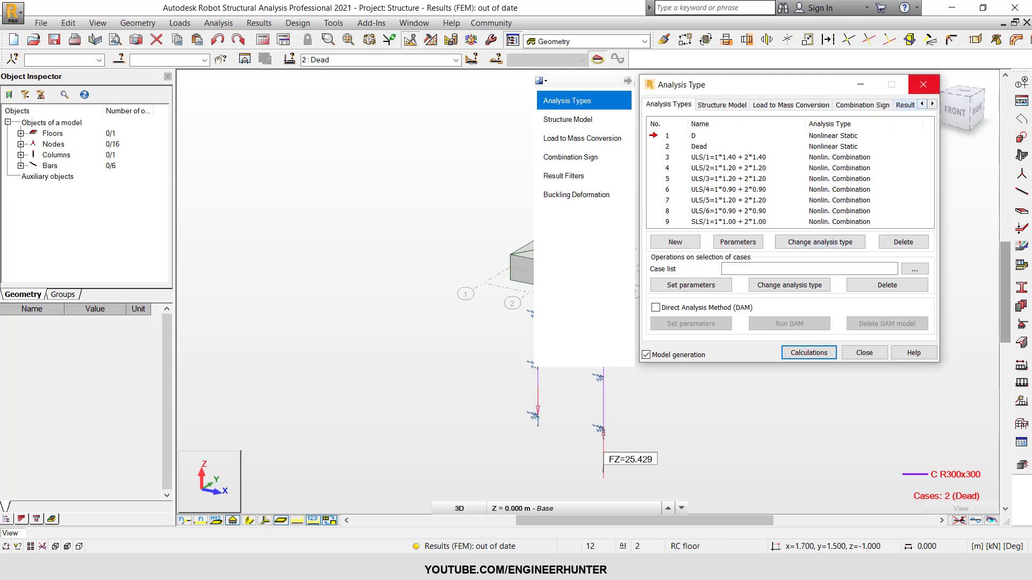
pyautogui.click(922, 85)
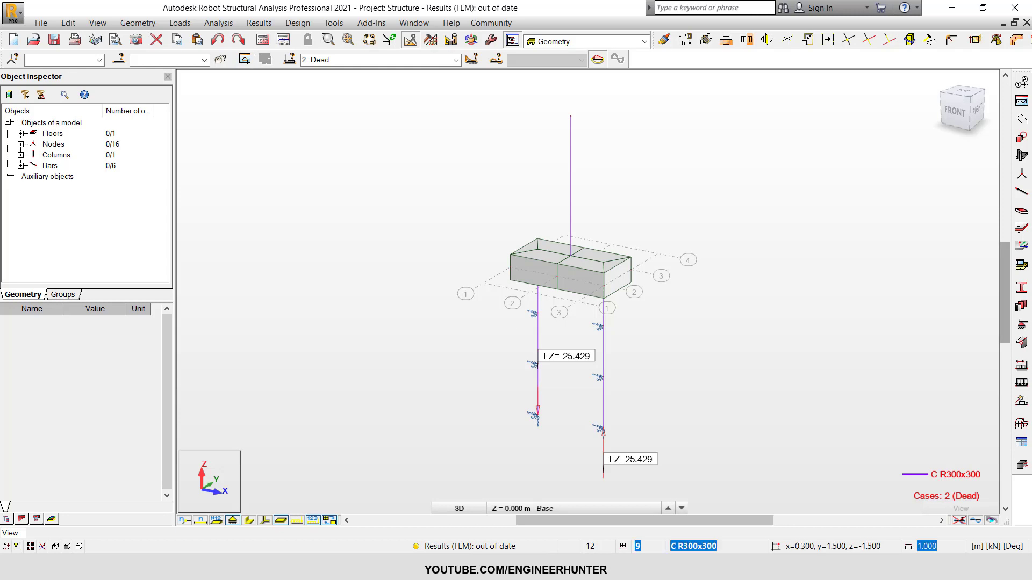
pyautogui.click(262, 39)
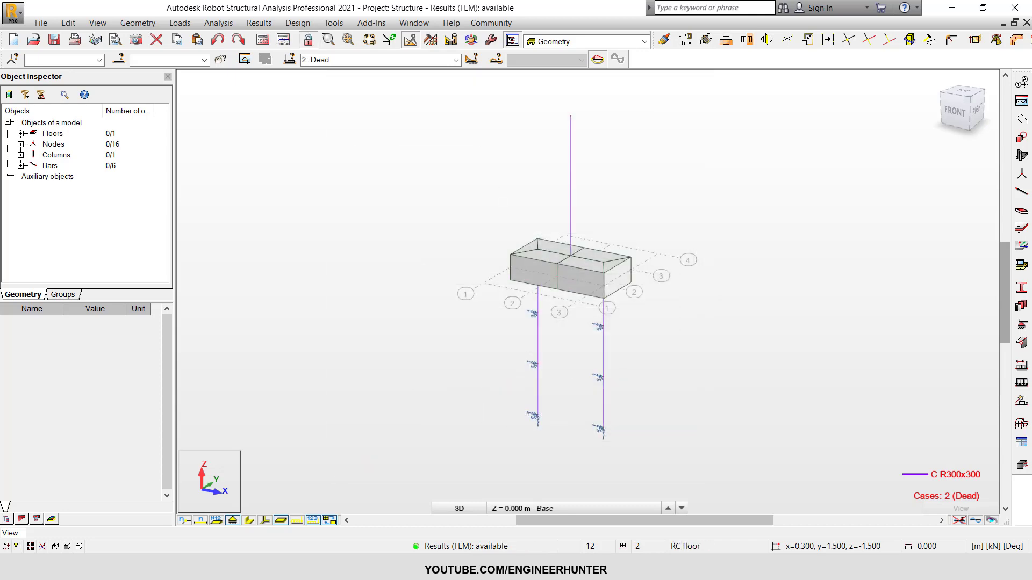
# Open the reaction diagrams and show the FZ reactions for load case 1 (D).
pyautogui.click(259, 23)
pyautogui.click(290, 71)
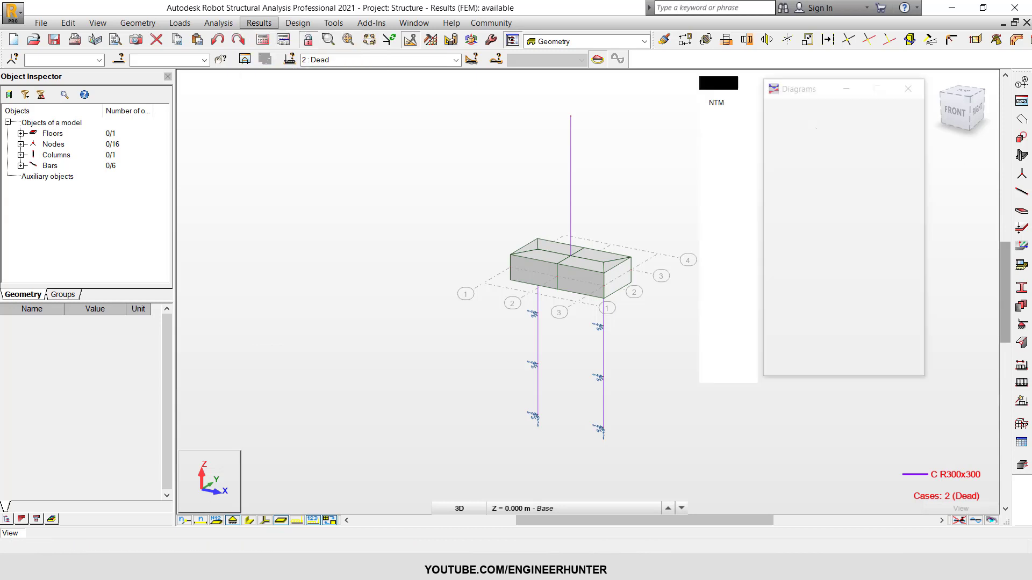
pyautogui.click(906, 111)
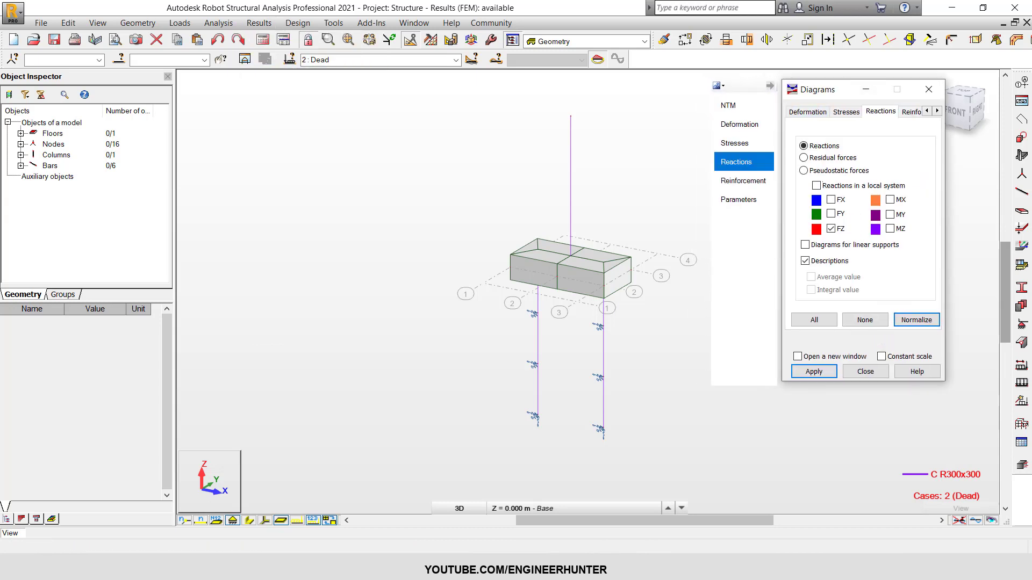
pyautogui.click(455, 59)
pyautogui.click(375, 72)
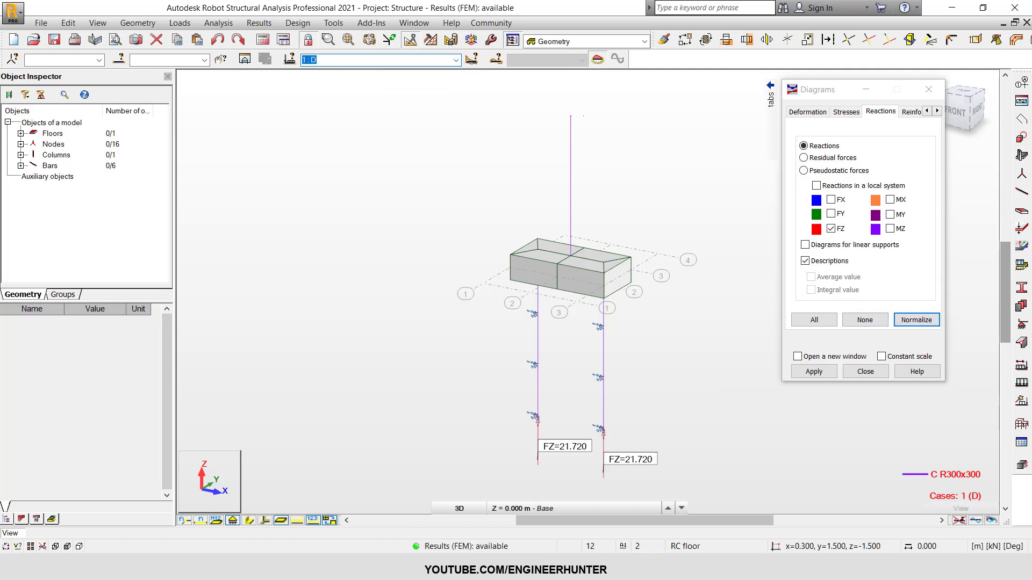
# Switch the FZ reactions to load case 2 (Dead) and display the load symbols with their values.
pyautogui.click(455, 59)
pyautogui.click(334, 78)
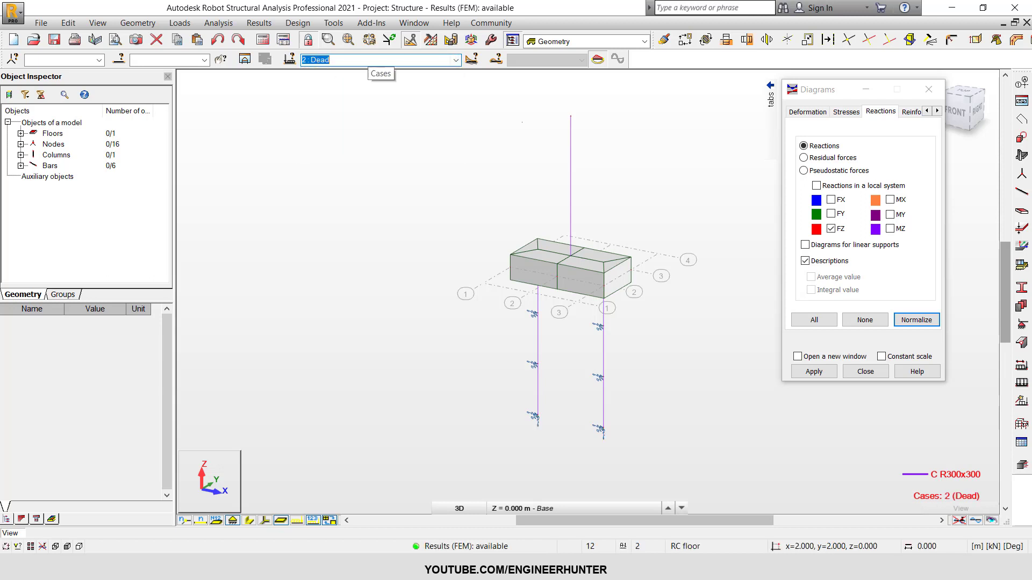
pyautogui.moveTo(514, 402); pyautogui.dragTo(637, 452)
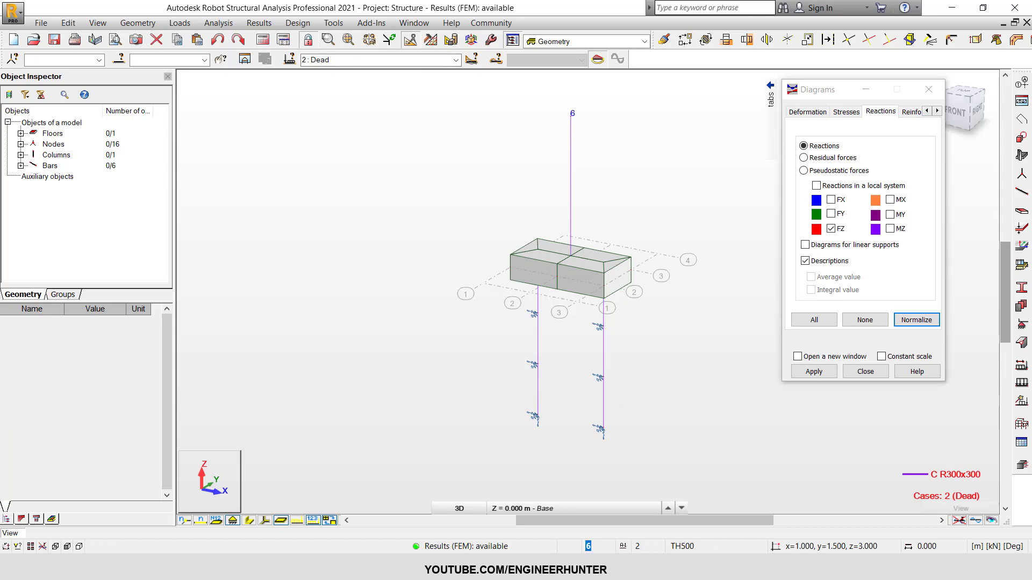
pyautogui.click(297, 520)
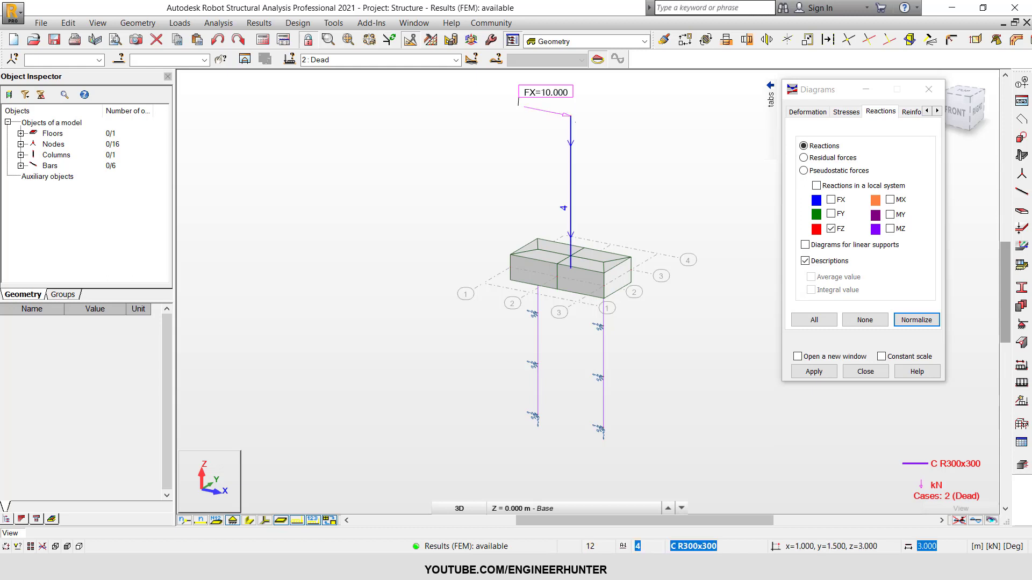
# Show the FZ reactions for combination 3 (ULS/1=1*1.40 + 2*1.40).
pyautogui.click(455, 60)
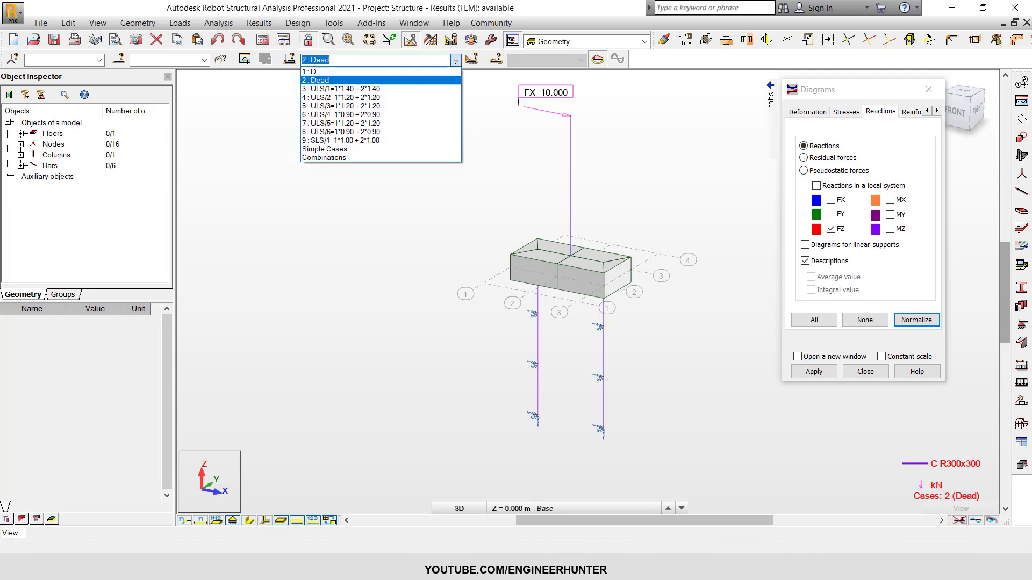
pyautogui.press('Return')
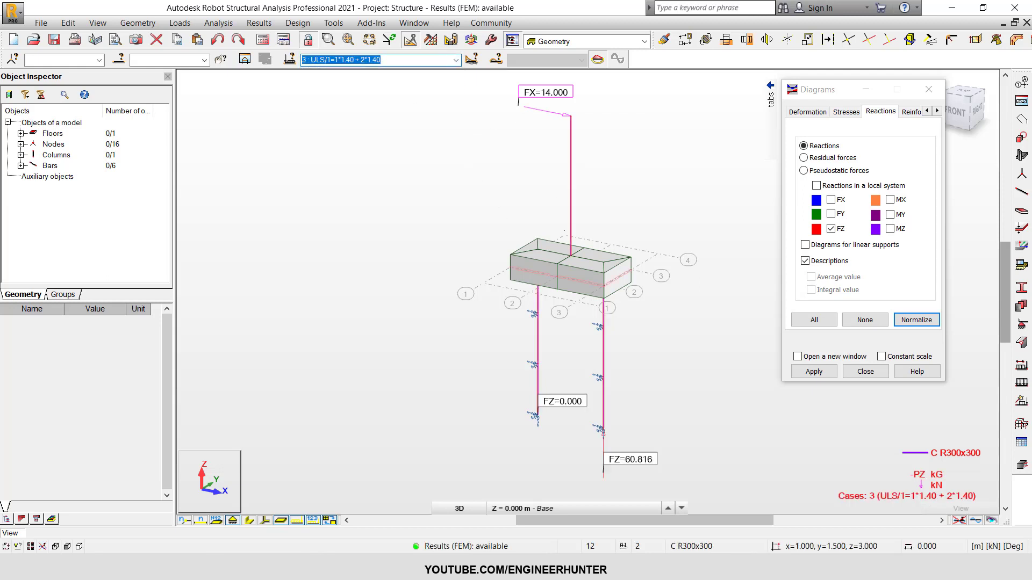
pyautogui.click(625, 468)
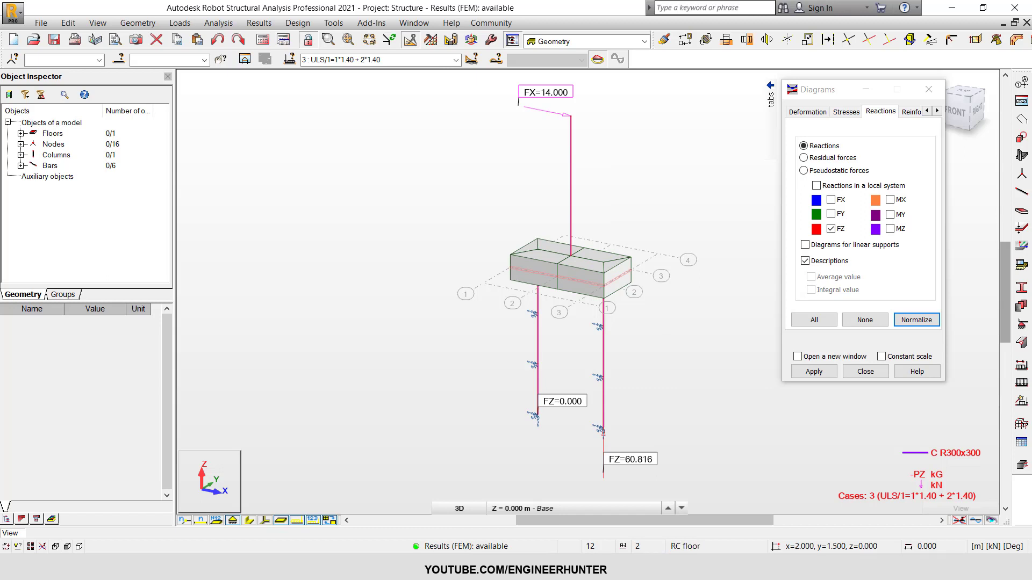
# Show the FZ reactions for combination 4 (ULS/2=1*1.20 + 2*1.20) and combination 9 (SLS/1=1*1.00 + 2*1.00).
pyautogui.click(455, 59)
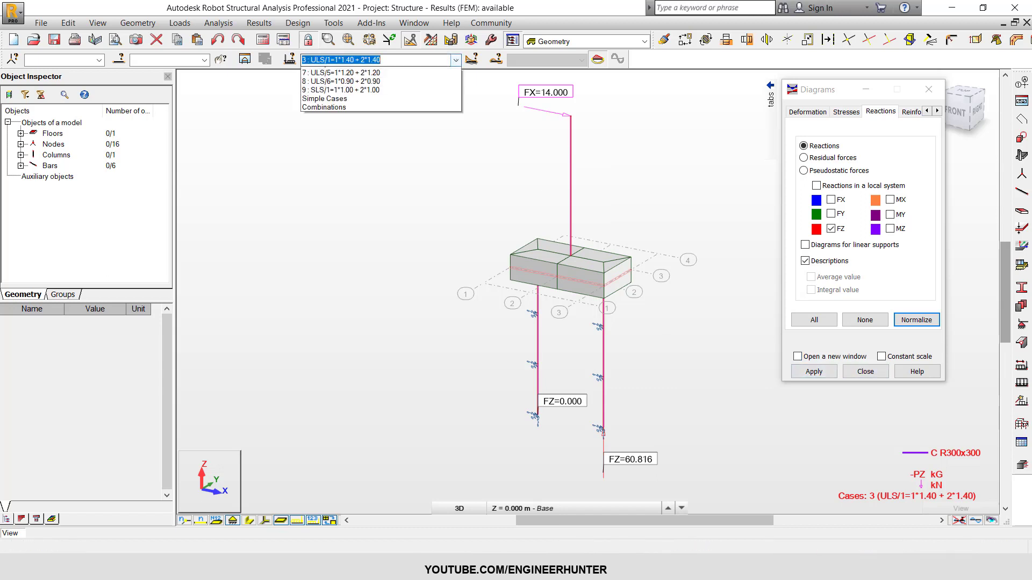
pyautogui.click(349, 100)
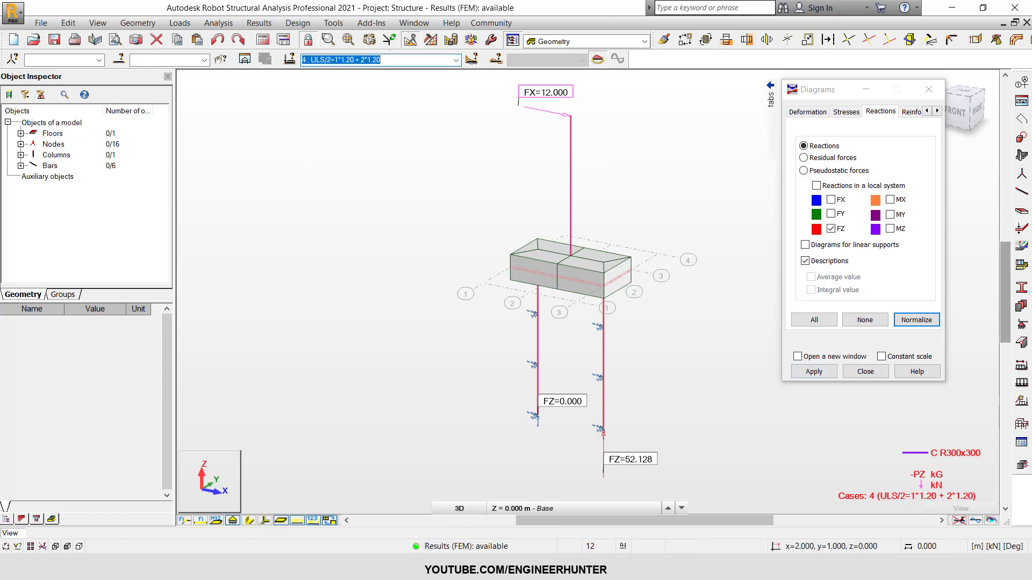
pyautogui.click(456, 60)
pyautogui.click(344, 140)
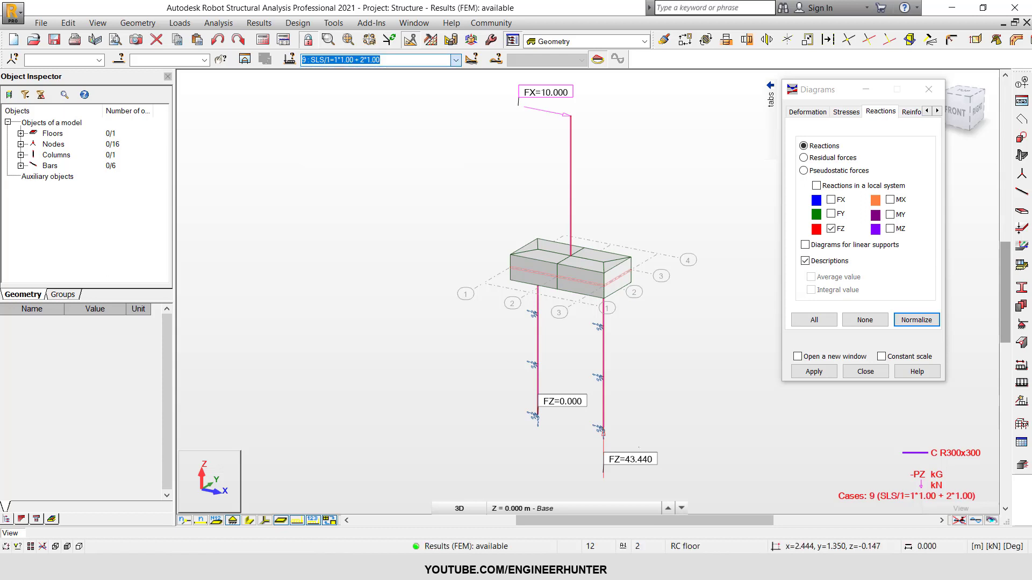
# Return to combination 3 (ULS/1=1*1.40 + 2*1.40), turn off the FZ reaction diagrams and descriptions, and close the Diagrams dialog.
pyautogui.click(456, 59)
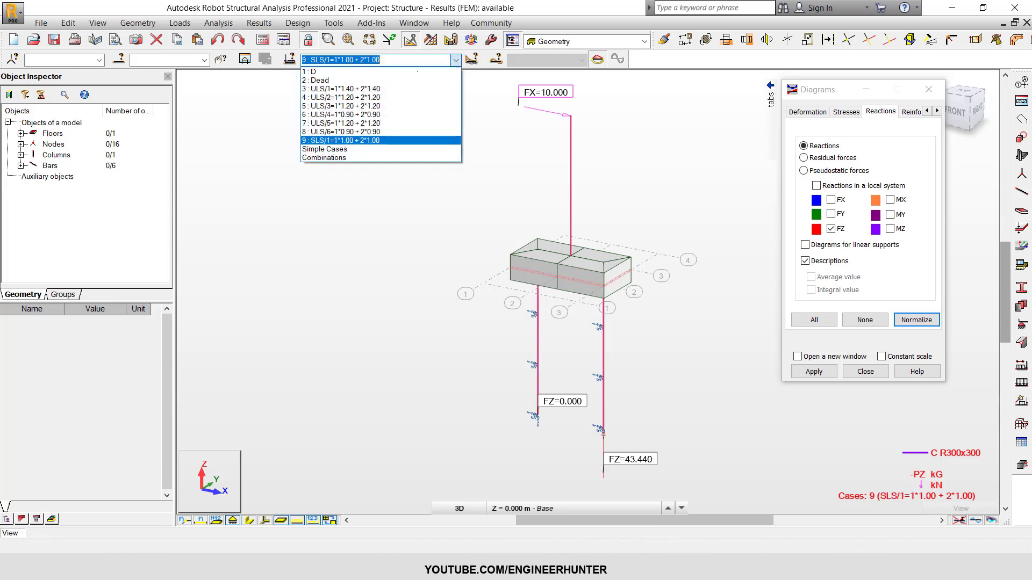
pyautogui.click(349, 92)
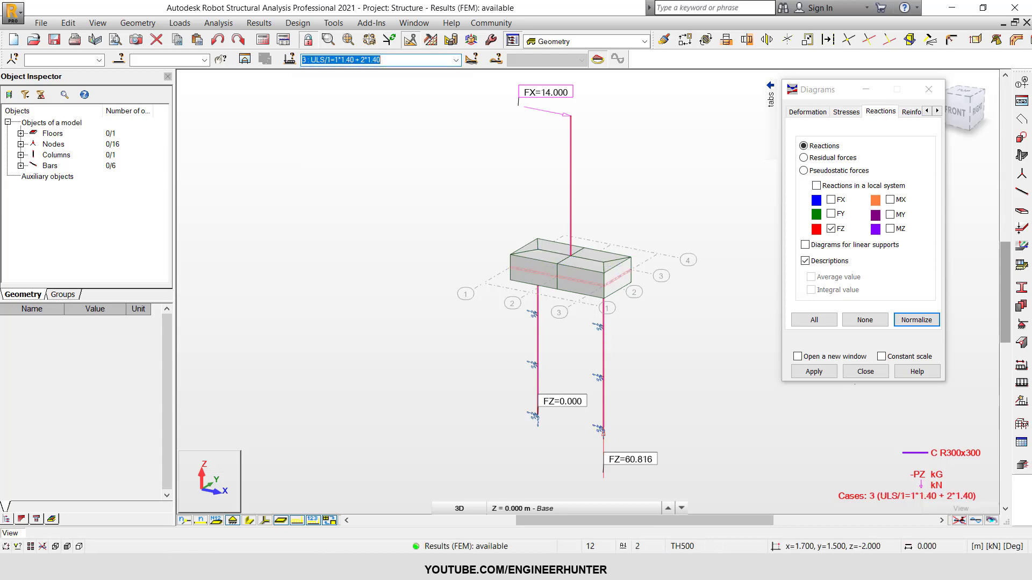
pyautogui.click(831, 228)
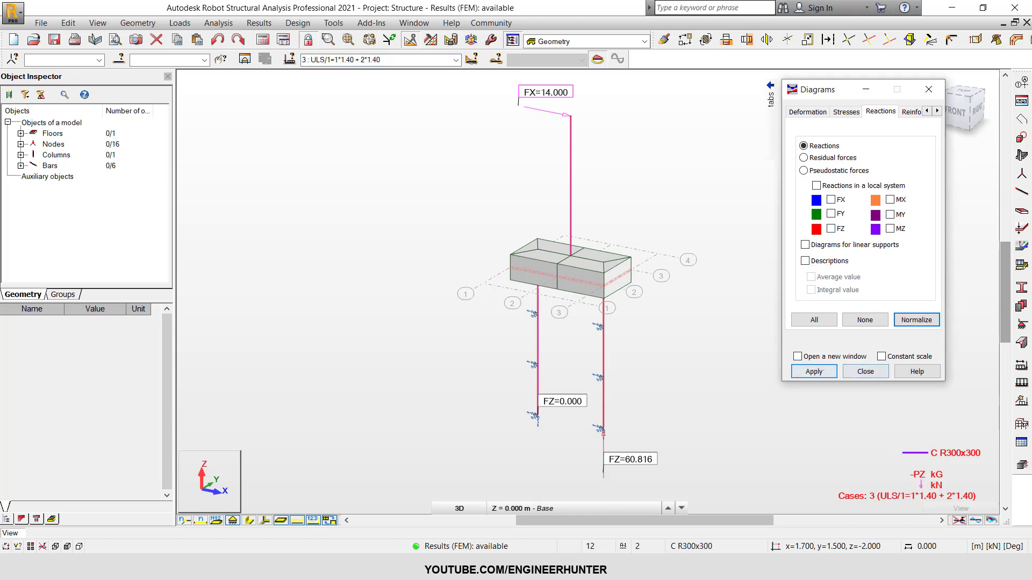
pyautogui.click(814, 371)
pyautogui.click(866, 372)
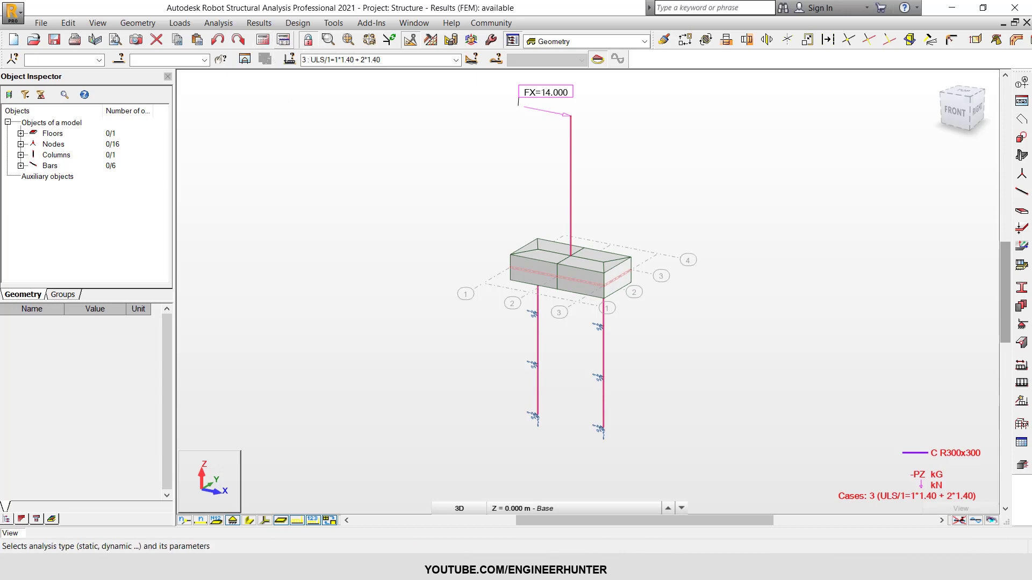
# Set load case 2 (Dead) as an auxiliary case in its static analysis parameters.
pyautogui.click(284, 41)
pyautogui.click(667, 146)
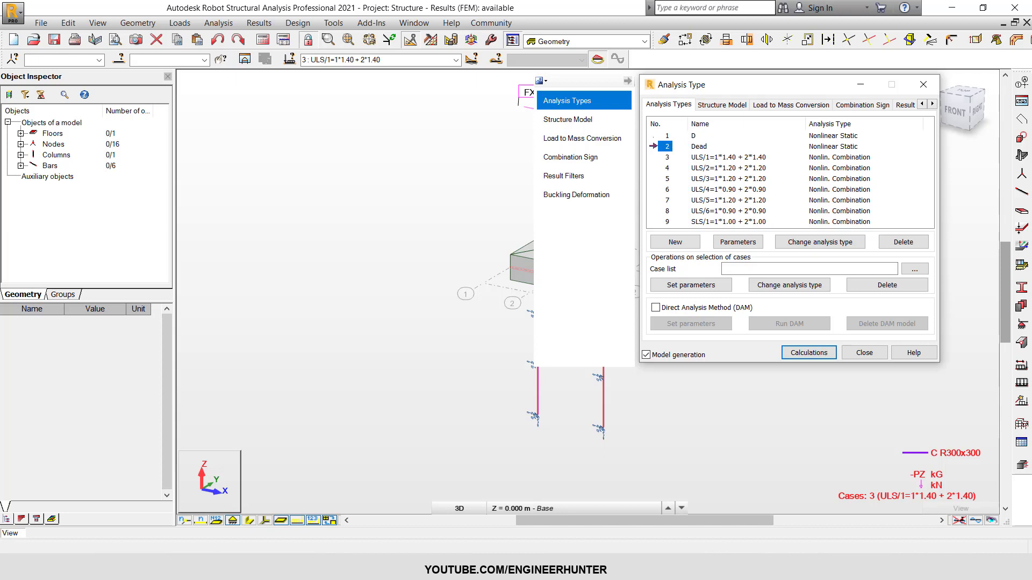
pyautogui.click(738, 241)
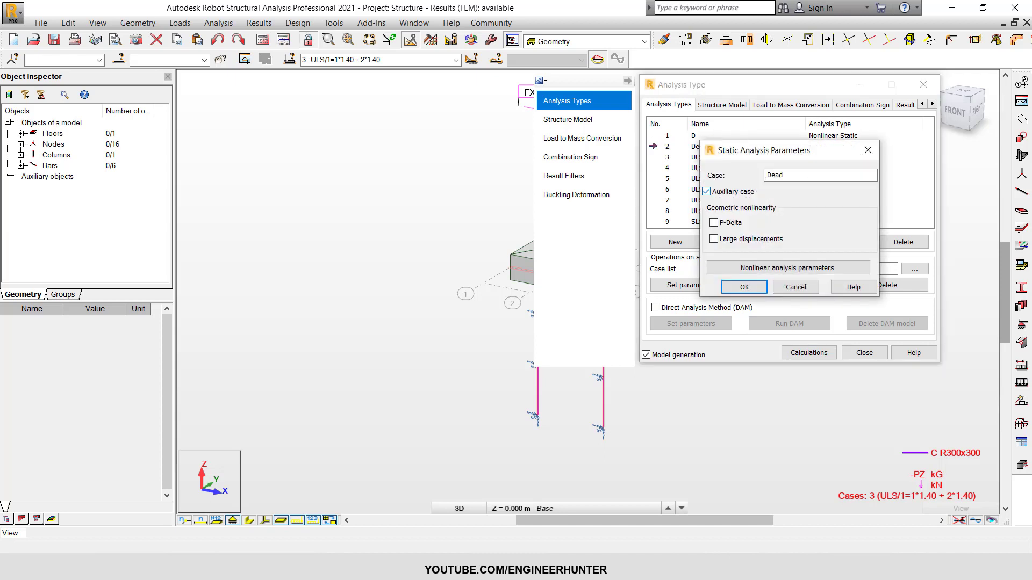
pyautogui.click(745, 287)
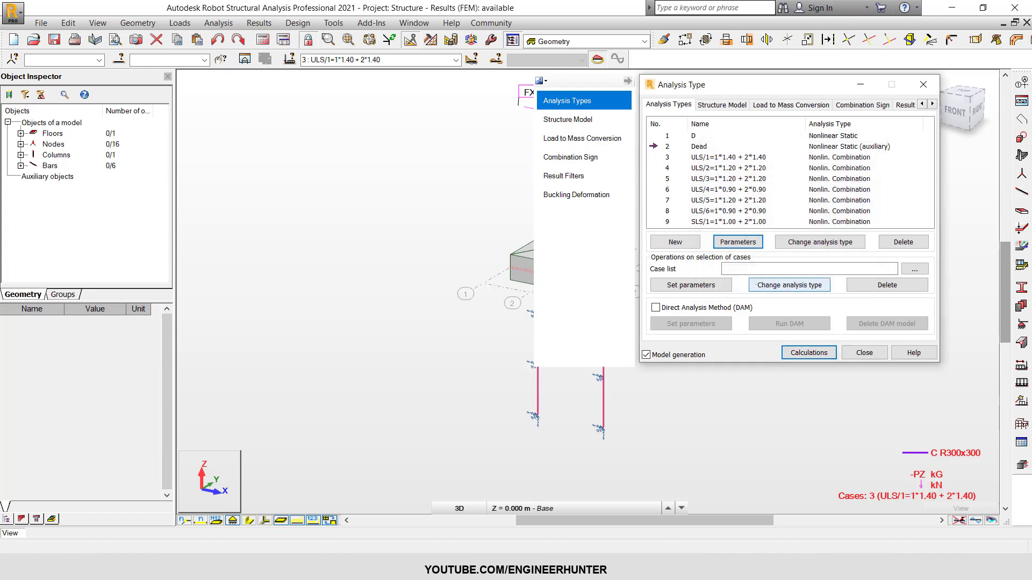
pyautogui.click(667, 146)
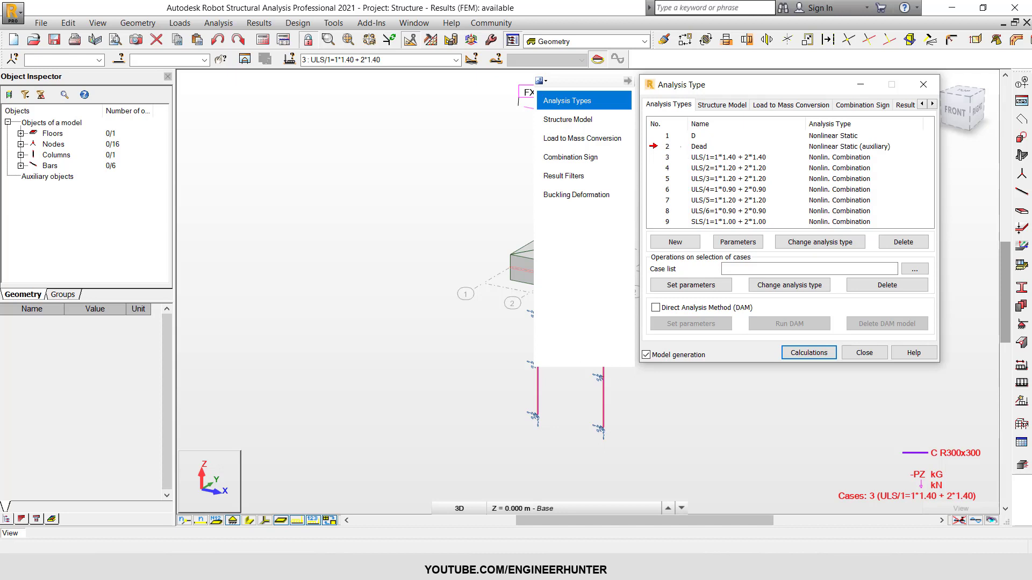
pyautogui.click(669, 157)
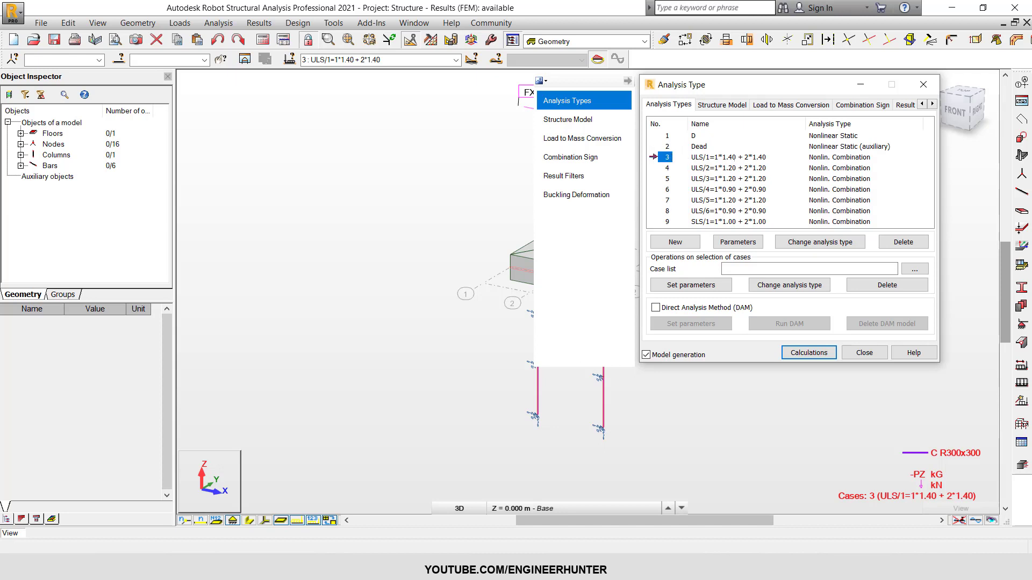
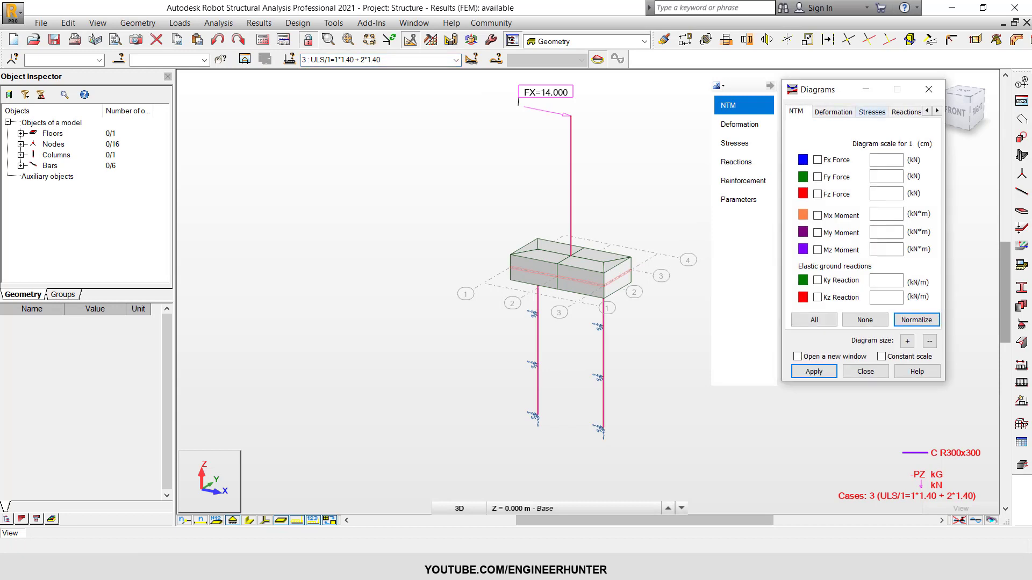
# Display the FZ reactions with descriptions, normalized, for combination 3 (ULS/1=1*1.40 + 2*1.40).
pyautogui.click(905, 112)
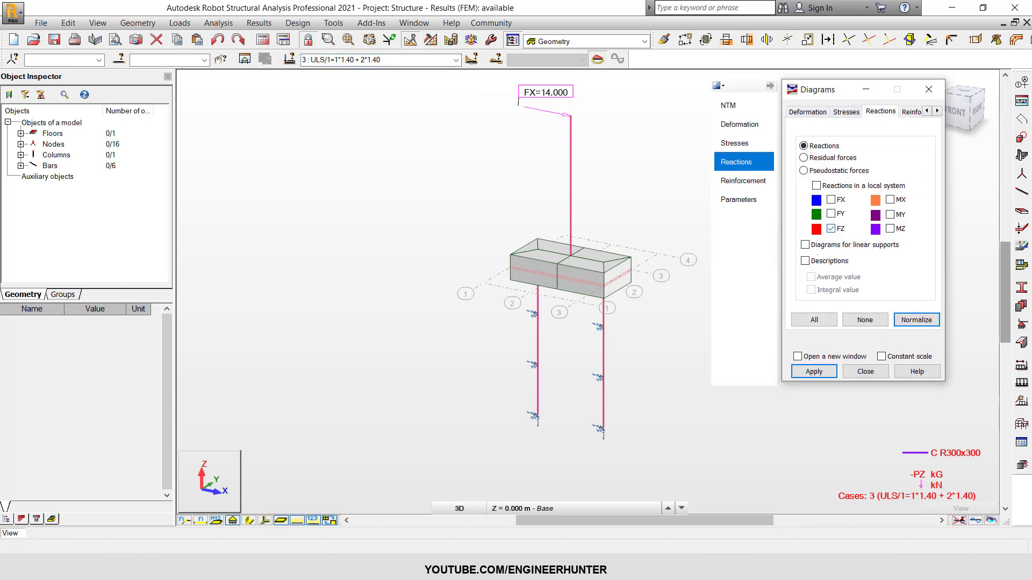
pyautogui.click(916, 320)
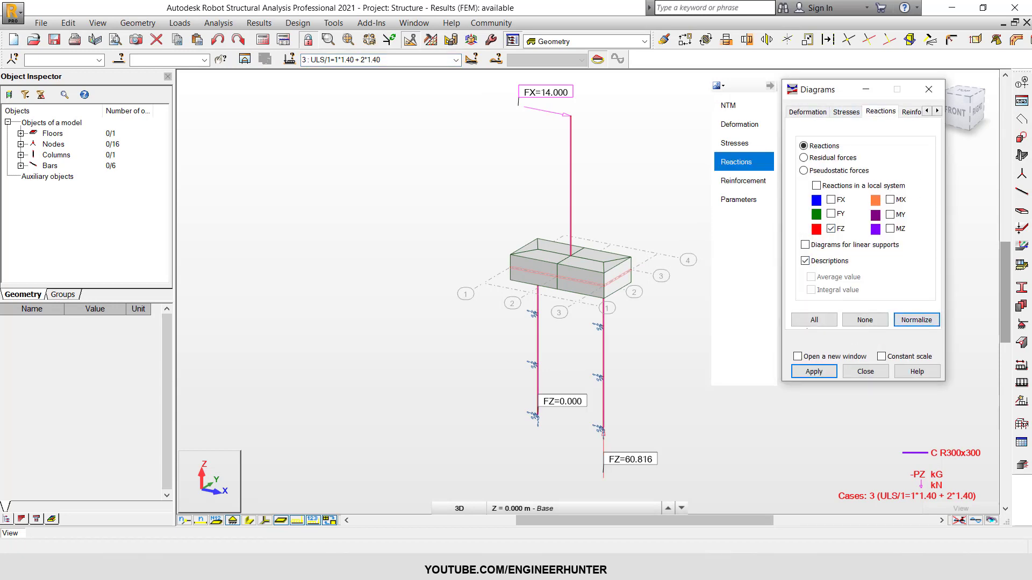
pyautogui.click(517, 226)
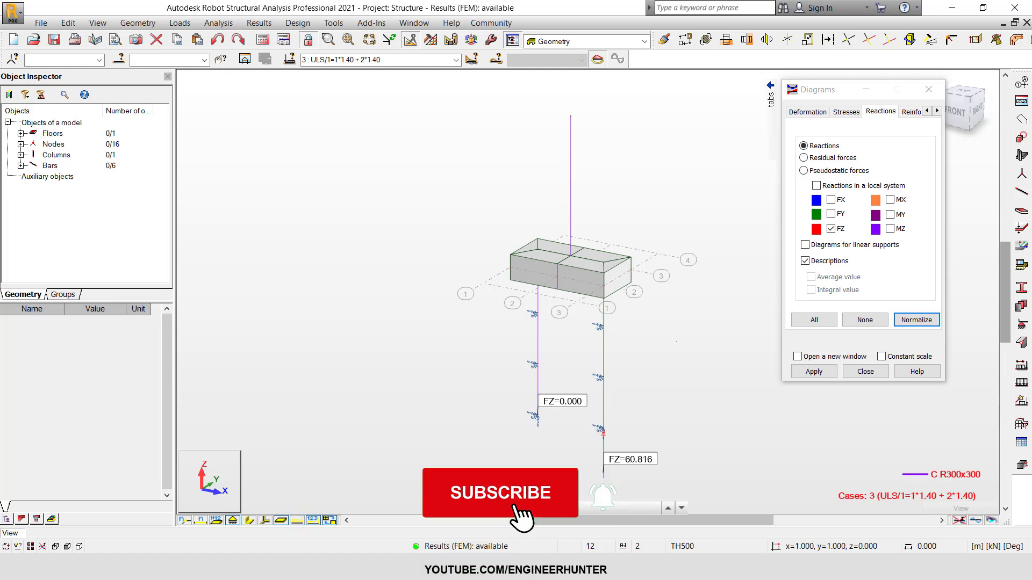
# Examine the base nodes of both piles against their FZ reactions and clear the selection.
pyautogui.moveTo(583, 414); pyautogui.dragTo(655, 488)
pyautogui.click(629, 482)
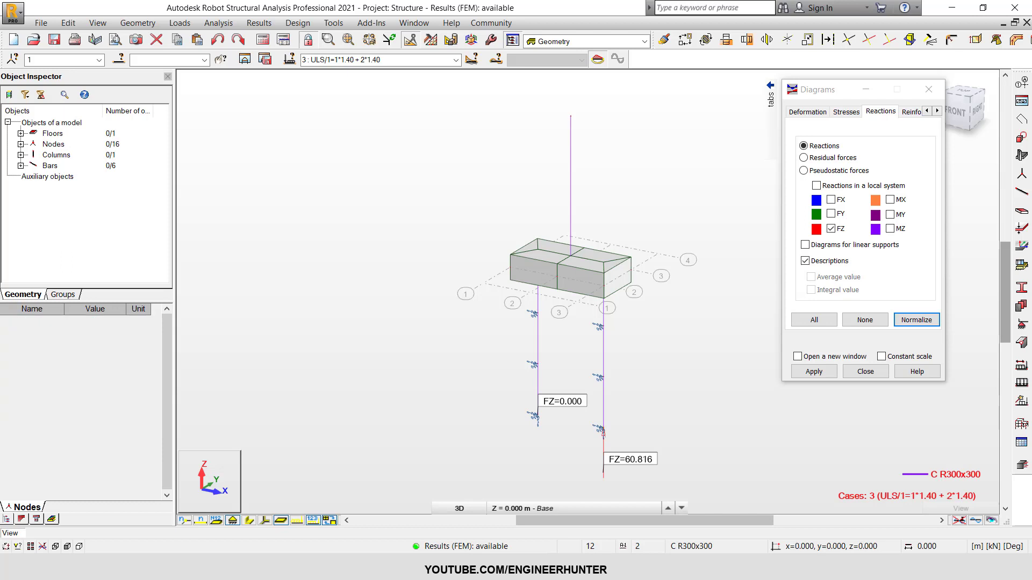
pyautogui.moveTo(581, 408); pyautogui.dragTo(660, 480)
pyautogui.click(633, 421)
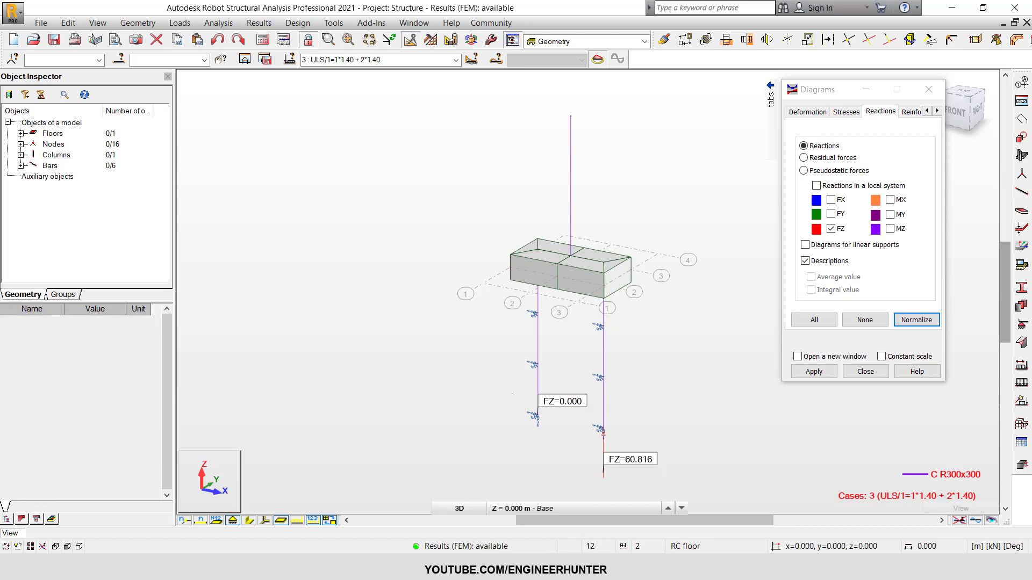
pyautogui.moveTo(508, 387); pyautogui.dragTo(553, 455)
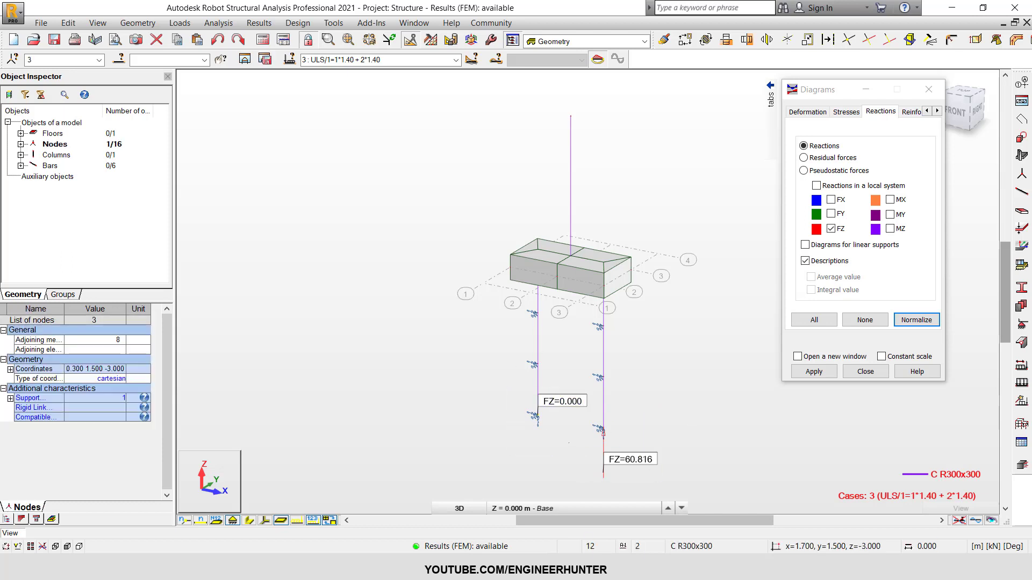
pyautogui.click(559, 312)
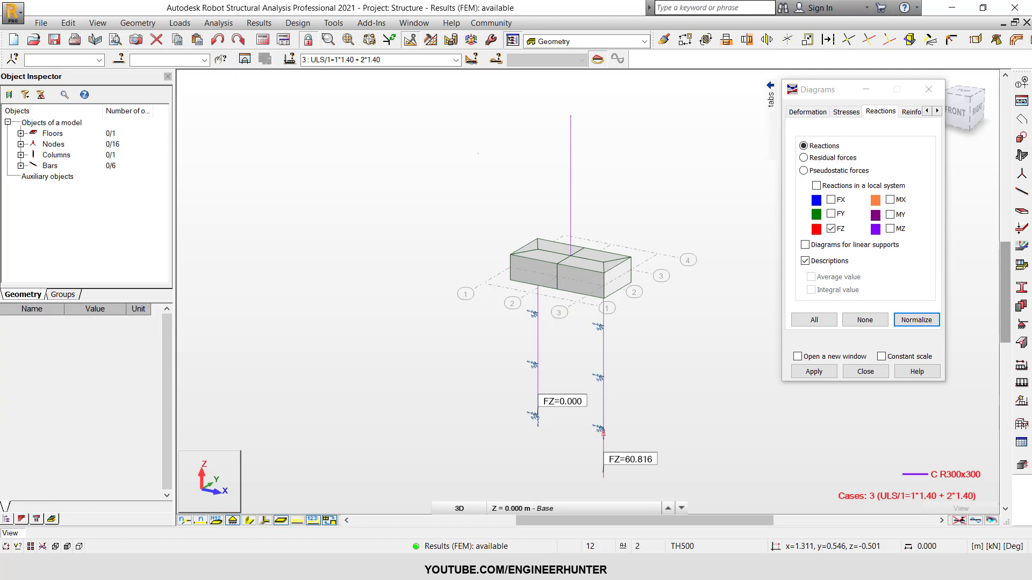
# Show the FZ reactions for load case 1 (D) and return to combination 3 (ULS/1=1*1.40 + 2*1.40).
pyautogui.click(456, 60)
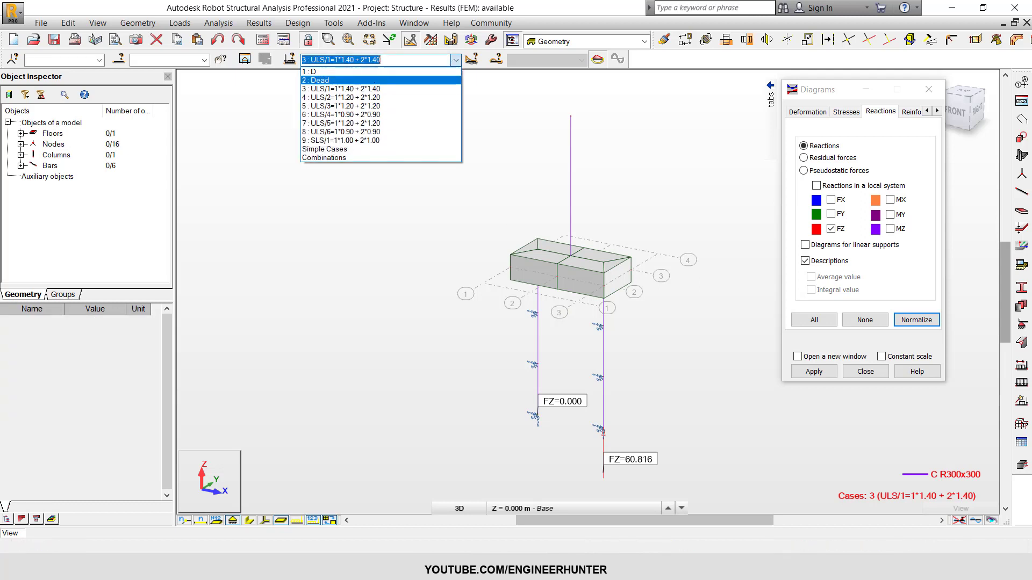
pyautogui.press('Return')
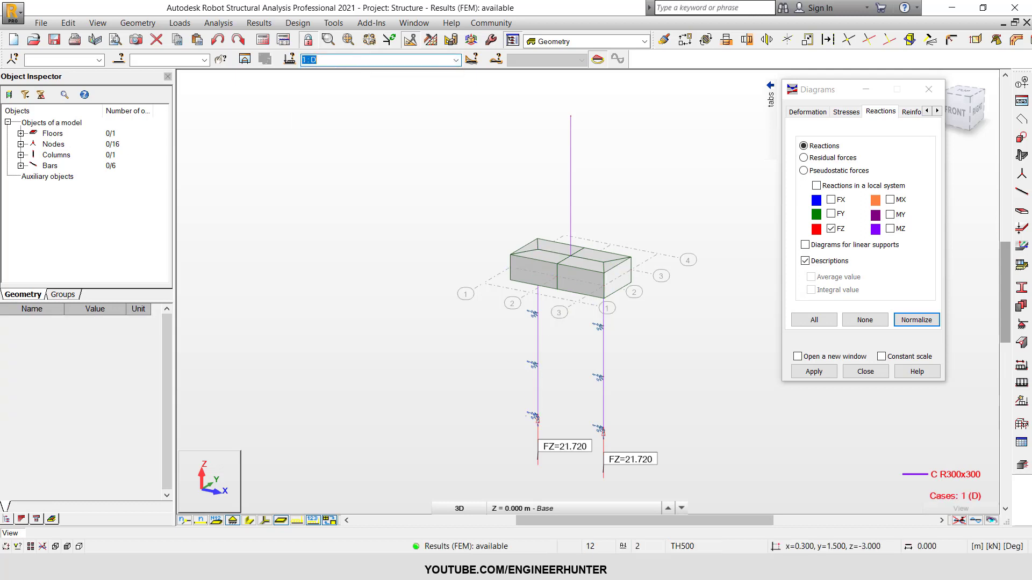
pyautogui.click(456, 60)
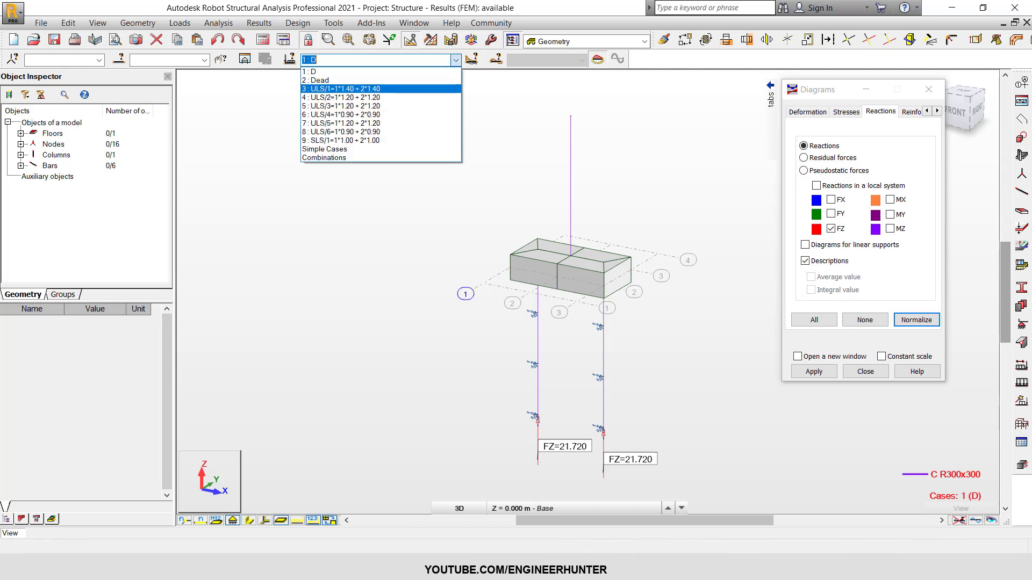
pyautogui.click(380, 89)
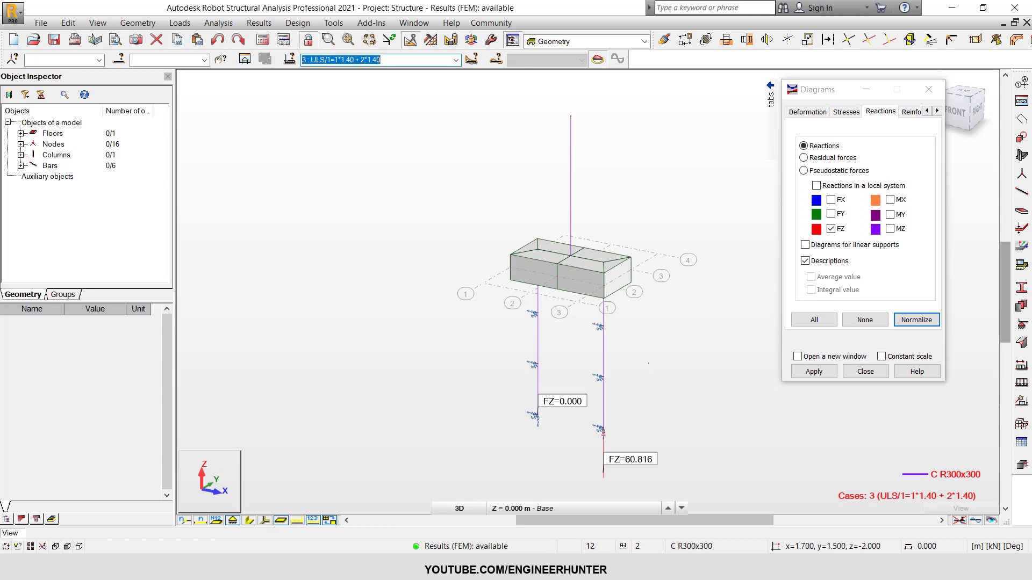
# Try to turn off the FZ reactions and their descriptions, and open the deformation diagram settings.
pyautogui.click(804, 261)
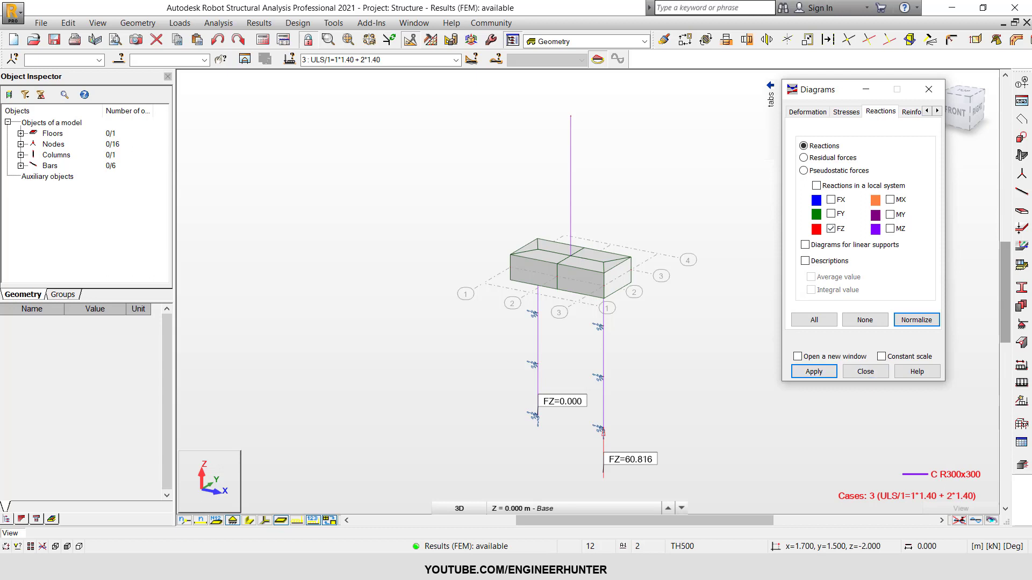
pyautogui.click(830, 229)
pyautogui.click(846, 112)
pyautogui.click(807, 112)
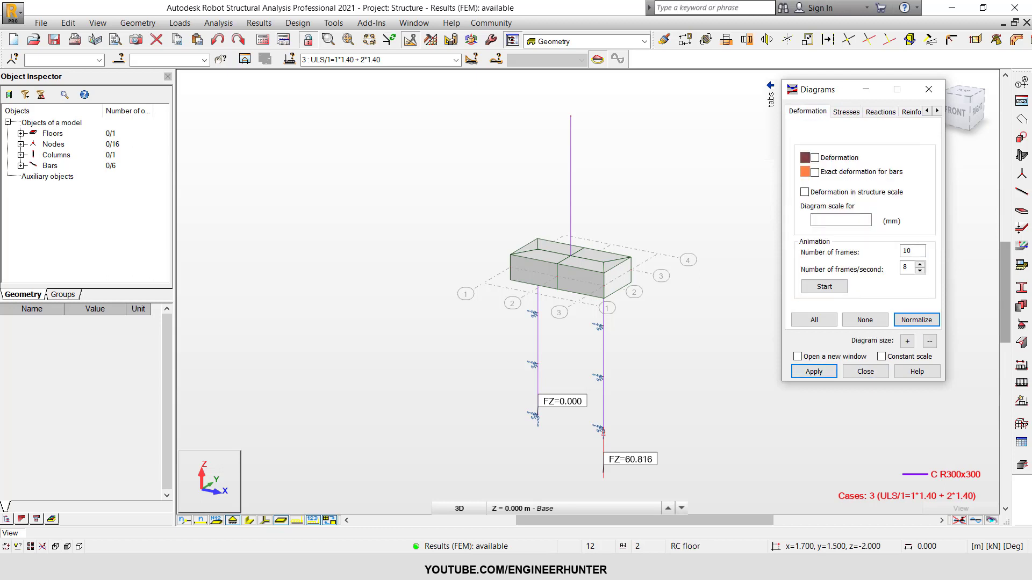
# Show the normalized deformation for combination 9 (SLS/1=1*1.00 + 2*1.00), view the structure's deformed shape, and restore the undeformed display.
pyautogui.moveTo(771, 96)
pyautogui.click(455, 59)
pyautogui.click(377, 140)
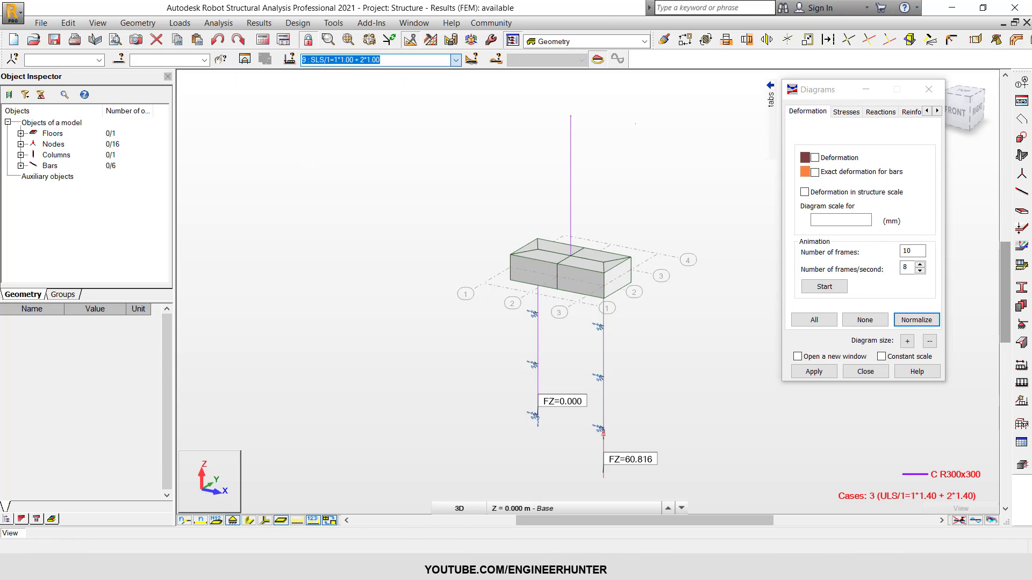
pyautogui.click(815, 157)
pyautogui.click(916, 320)
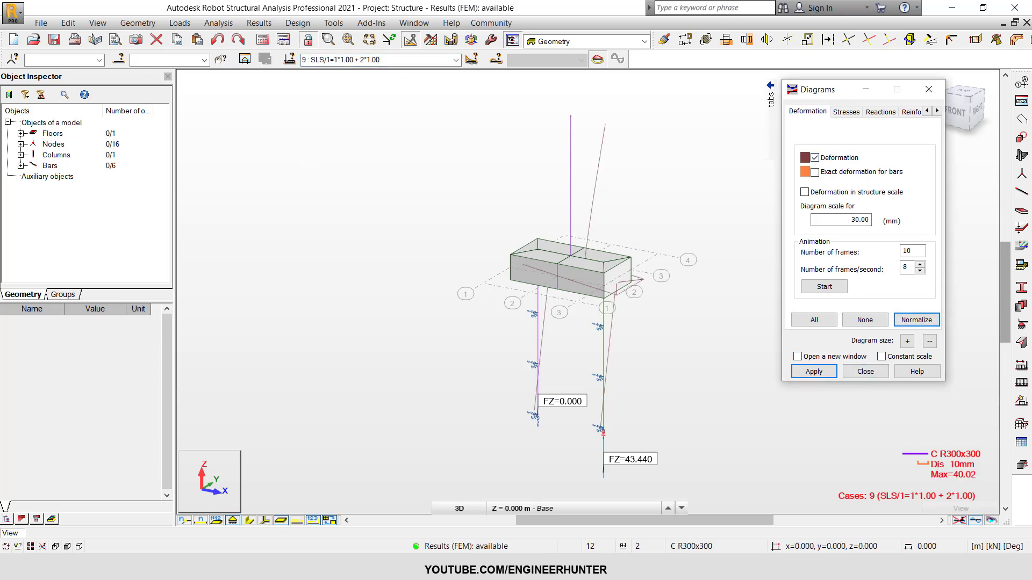
pyautogui.click(975, 520)
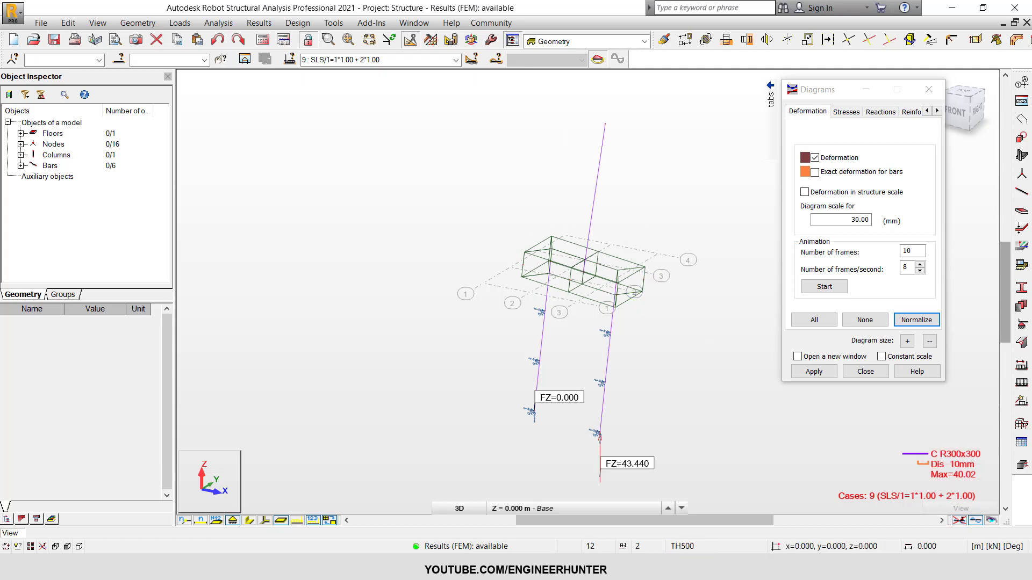
pyautogui.click(975, 520)
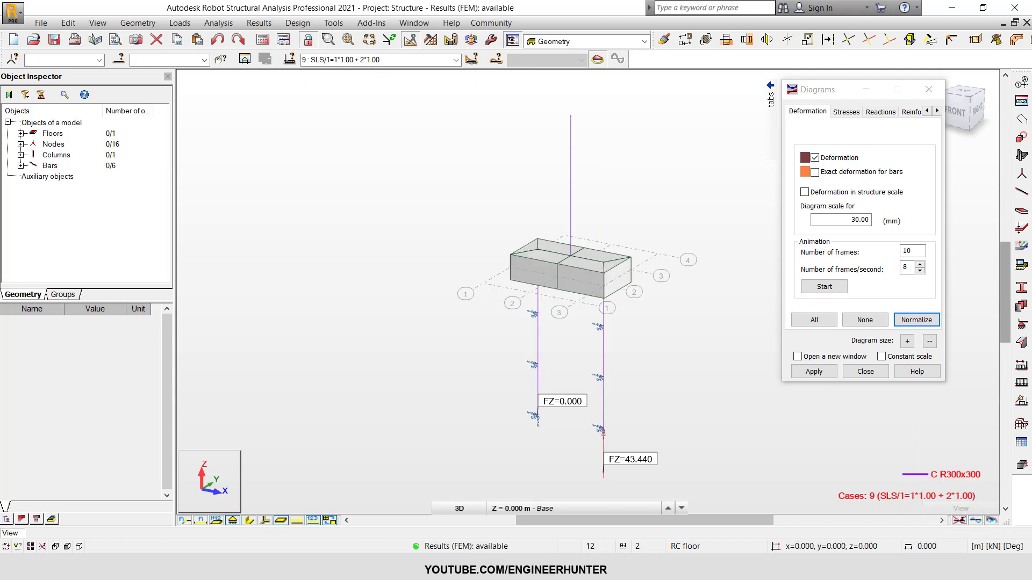
# Remove the FZ reaction diagrams and descriptions from the model view and close the Diagrams dialog.
pyautogui.click(879, 112)
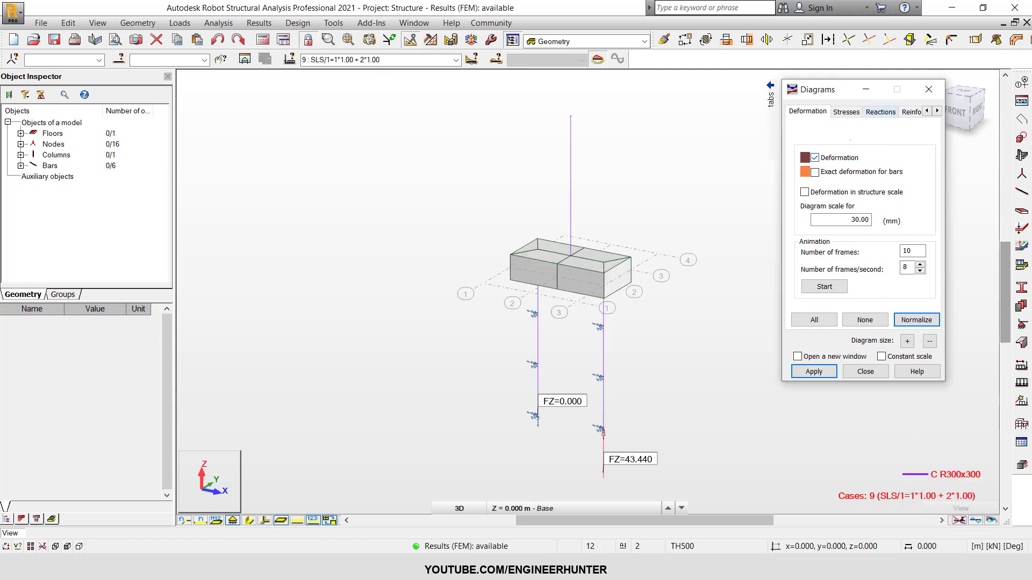
pyautogui.click(831, 228)
pyautogui.click(805, 261)
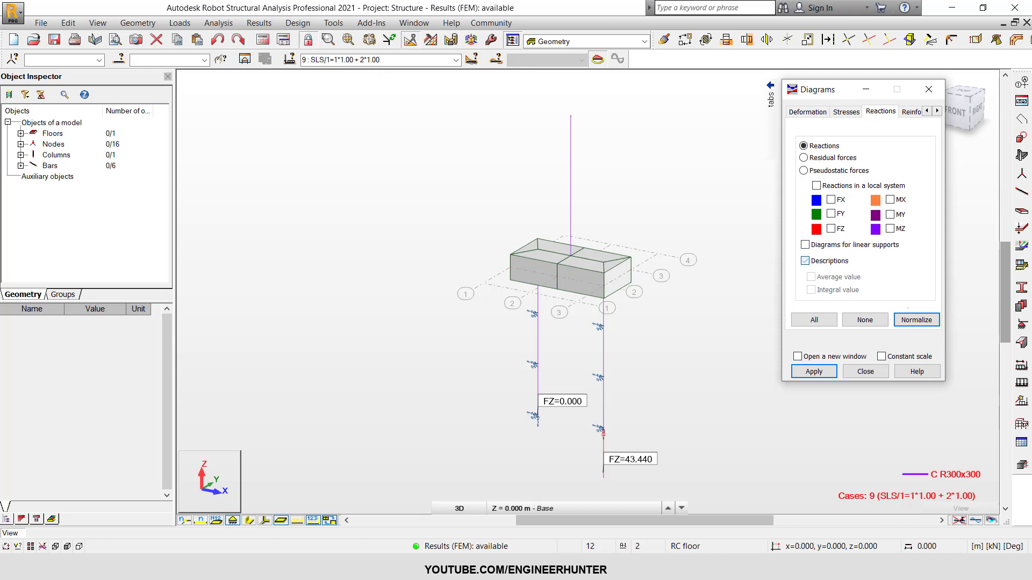
pyautogui.click(813, 371)
pyautogui.click(866, 371)
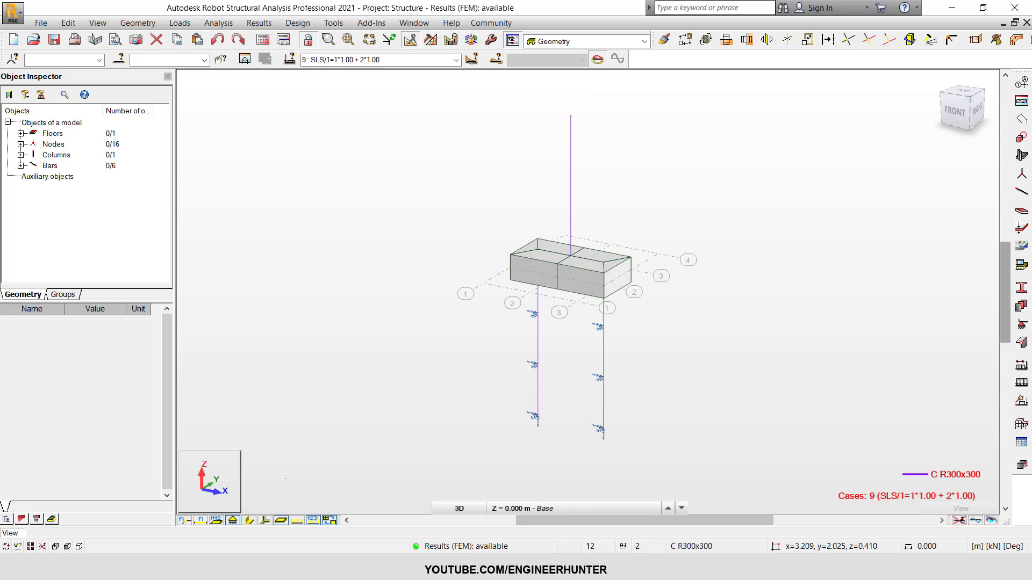
# Display the section shapes of the column and both piles in the 3D view.
pyautogui.click(249, 519)
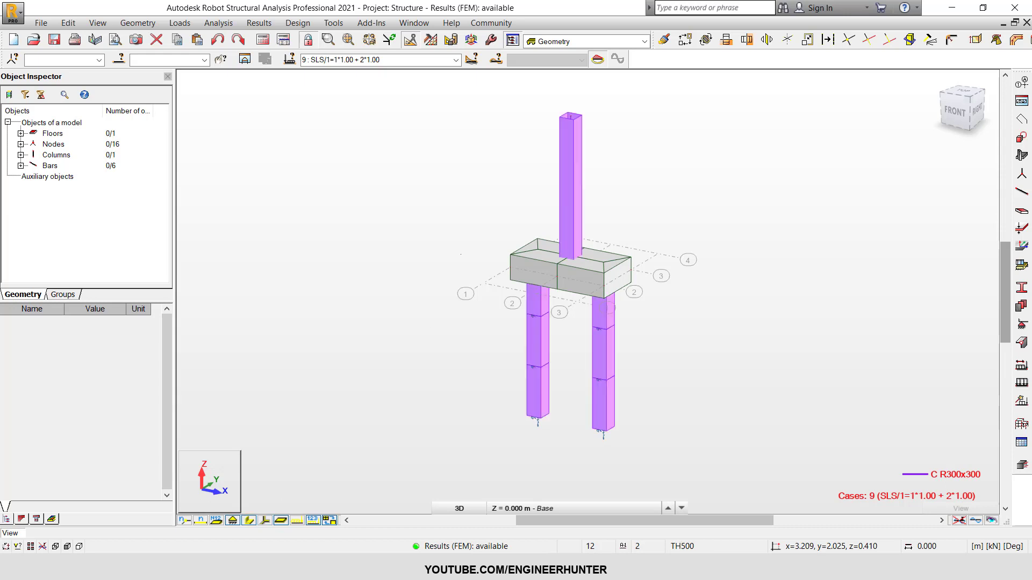
pyautogui.scroll(2, 586, 313)
pyautogui.scroll(-2, 567, 314)
pyautogui.moveTo(648, 203); pyautogui.dragTo(646, 220, button='middle')
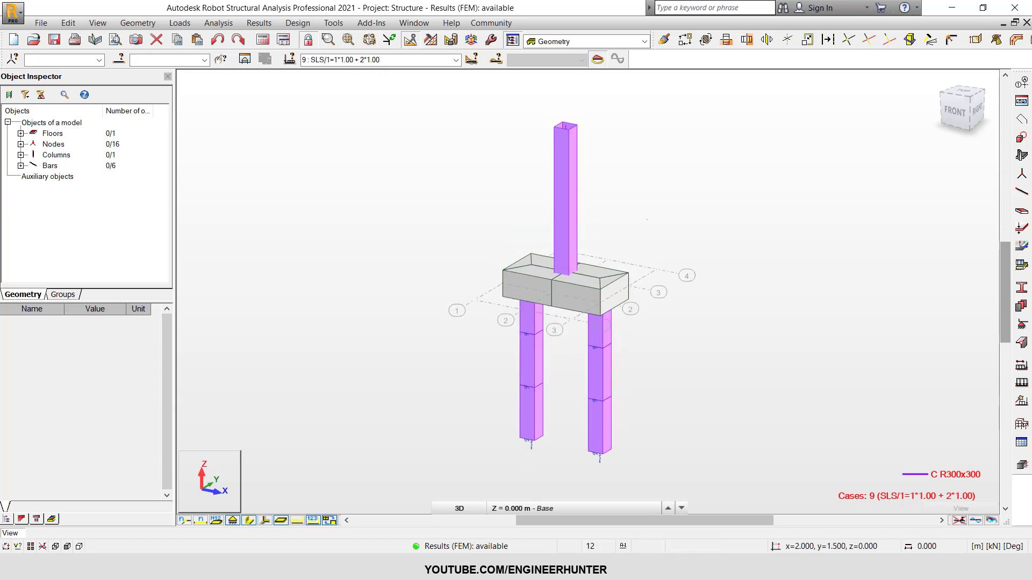